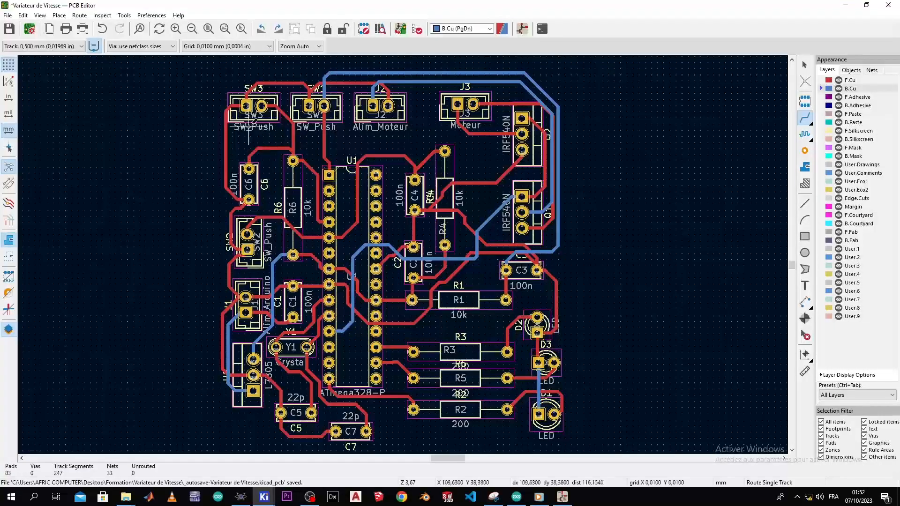
In the schematic editor, set SW3's value to Boutton_Diminuer_Vitesse and move that text left of the switch, clear of C6.
click(804, 64)
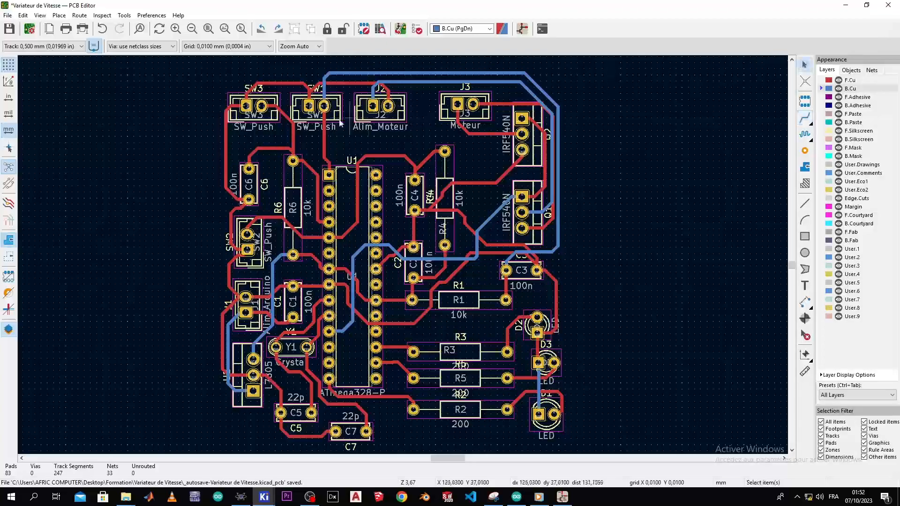
click(243, 130)
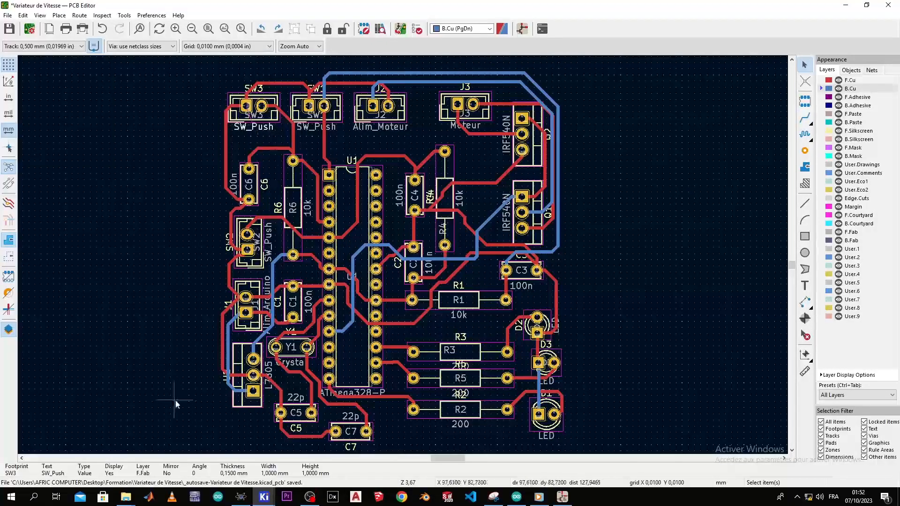
click(264, 481)
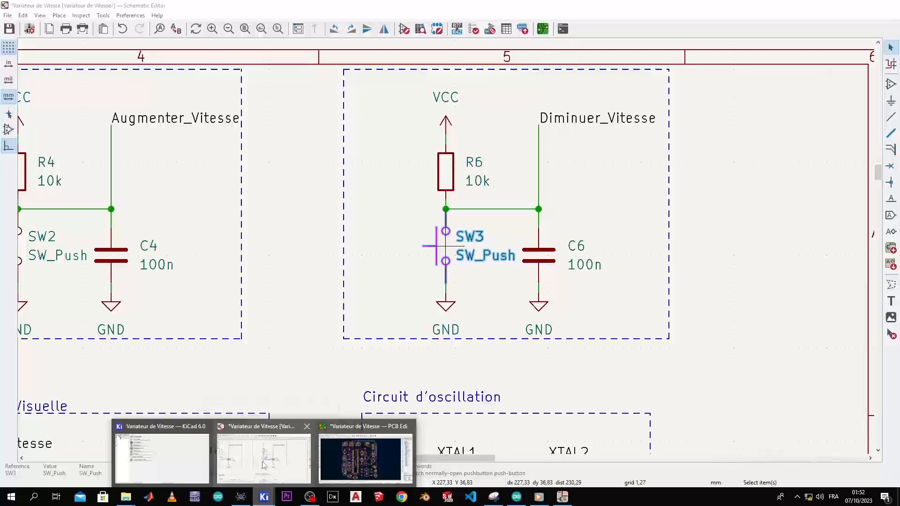
scroll(406, 311, down, 2)
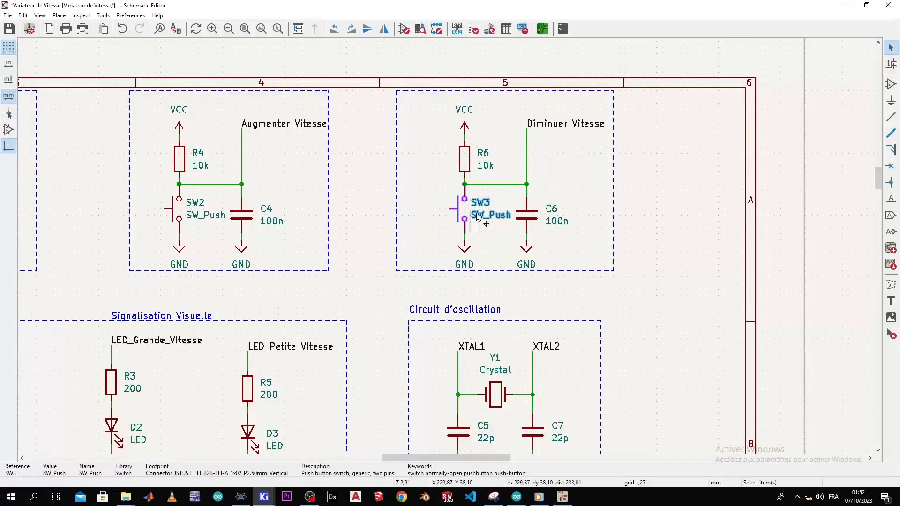
double_click(481, 218)
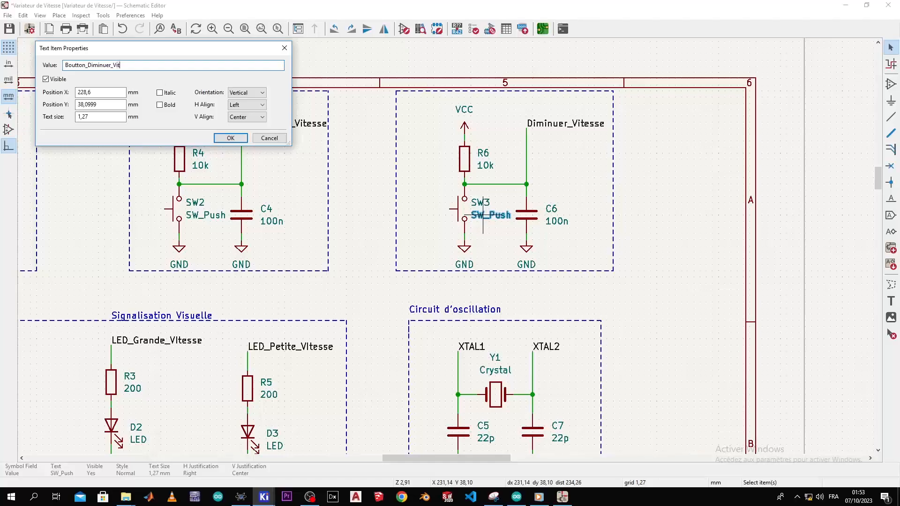
key(Return)
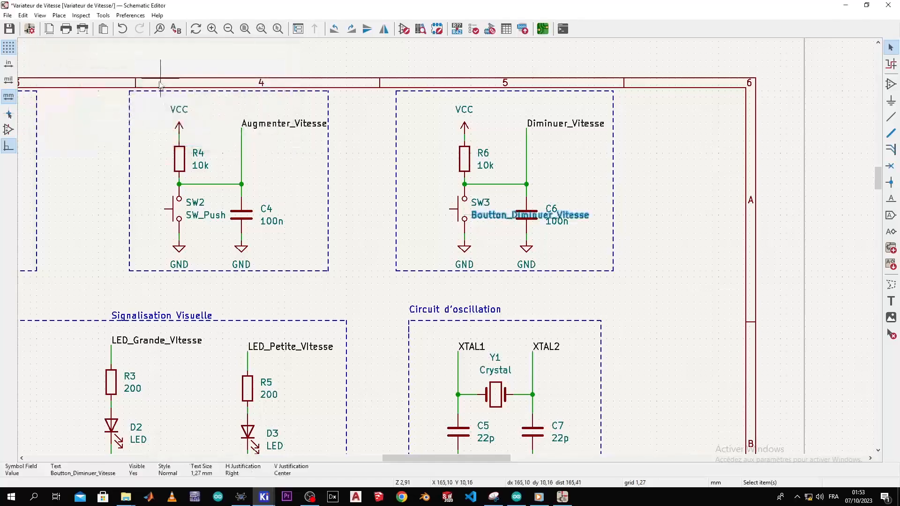
drag(469, 219, 348, 228)
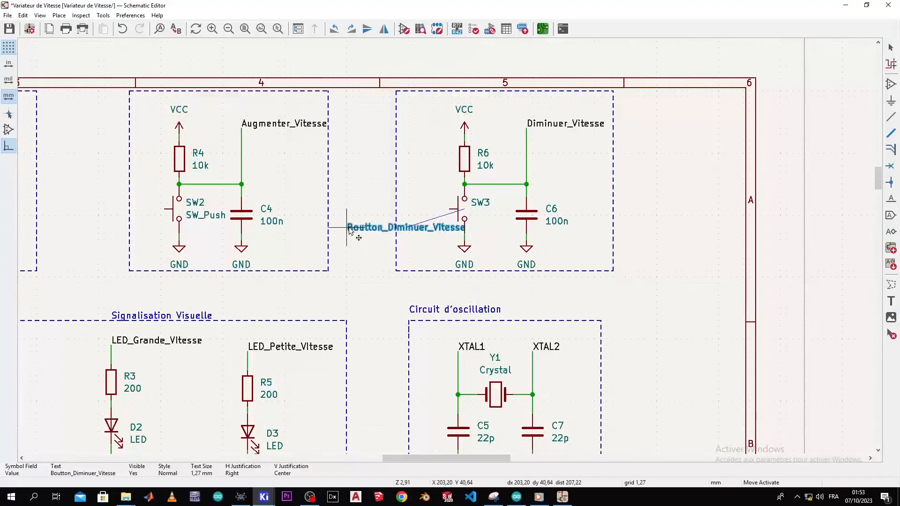
click(593, 247)
Set SW2's value to Boutton_Augmenter_Vitesse and move that text left and slightly down, clear of C4.
scroll(249, 218, down, 3)
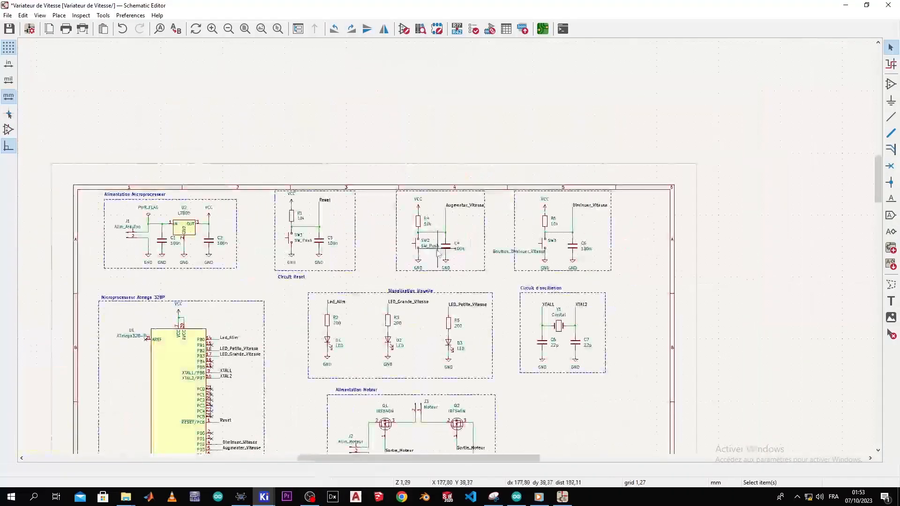
scroll(441, 244, up, 1)
double_click(441, 244)
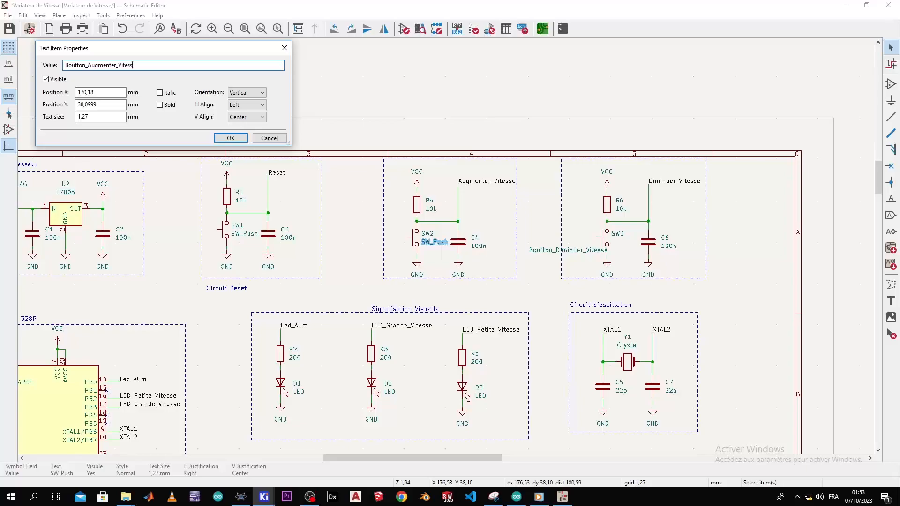
key(Return)
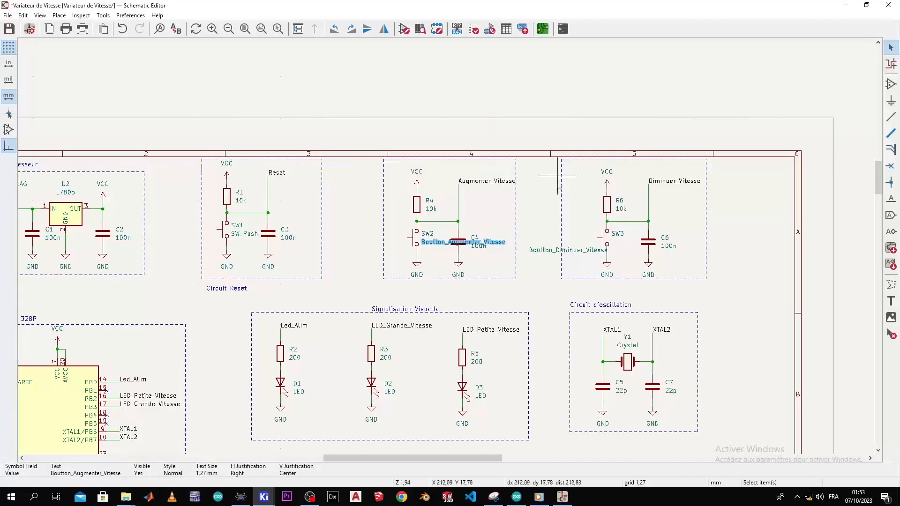
key(m)
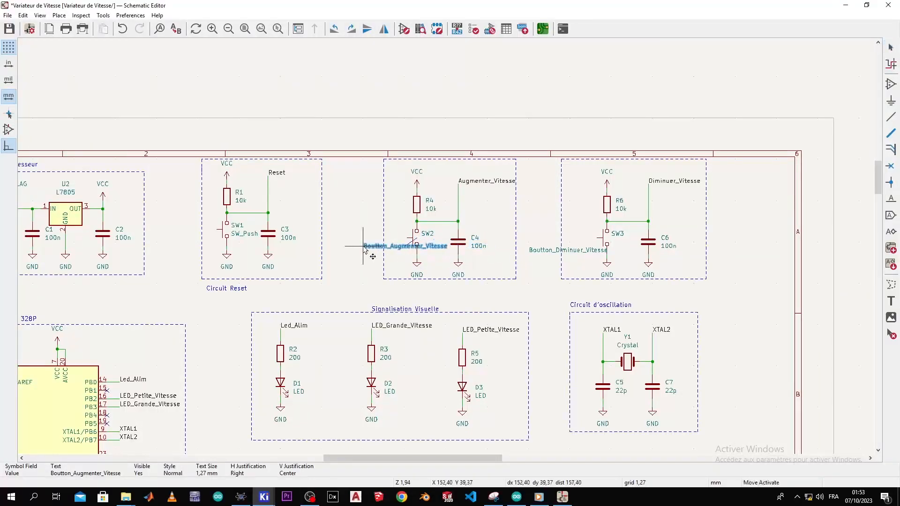
click(335, 254)
Set SW1's value in the reset circuit to Boutton_Reset and move that text to the left of the switch.
scroll(335, 253, up, 4)
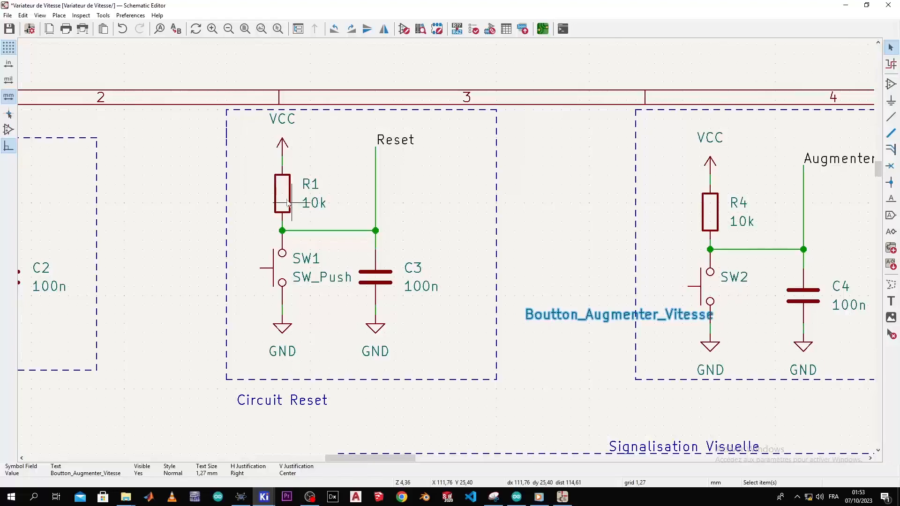
click(312, 280)
double_click(312, 280)
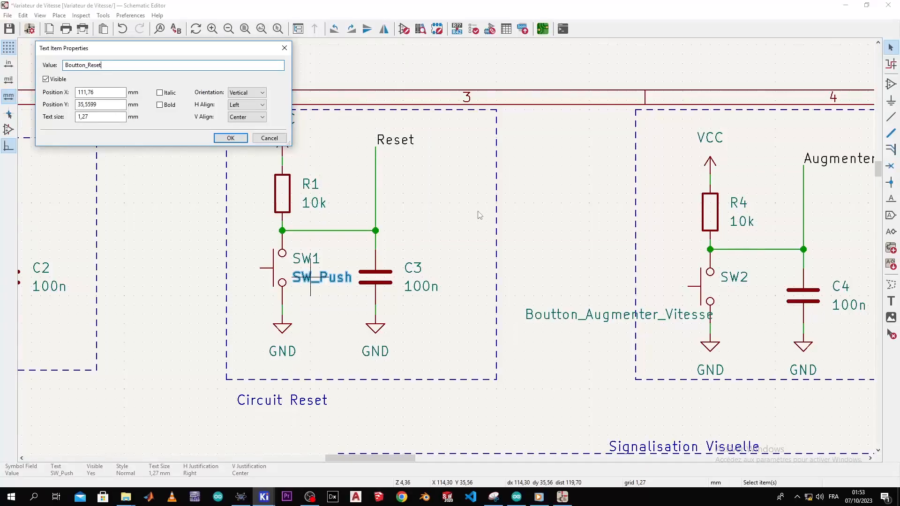
key(Return)
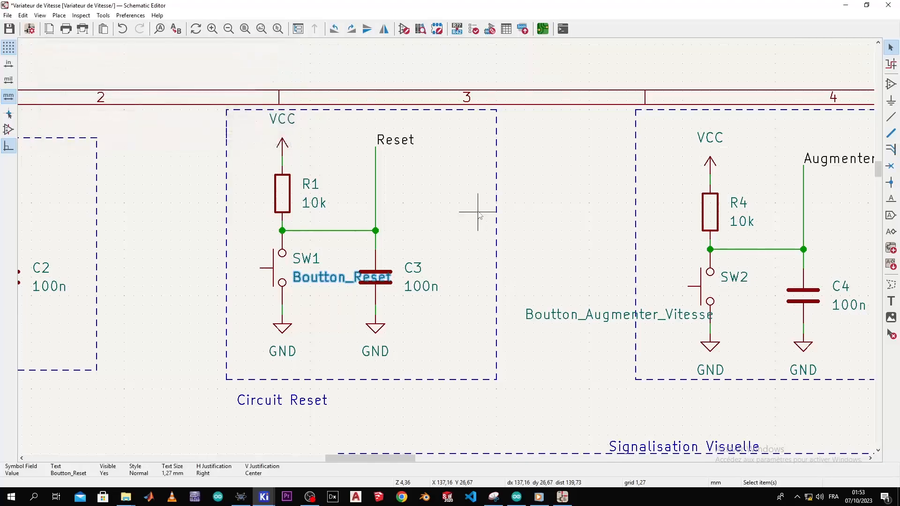
drag(347, 281, 181, 287)
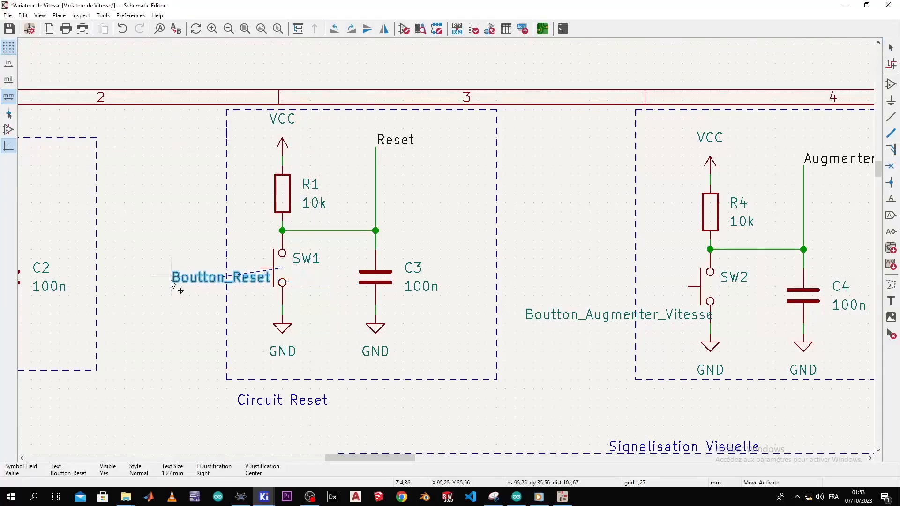
click(310, 279)
Switch to the PCB editor and update the board from the schematic to apply the new switch values.
scroll(311, 280, down, 5)
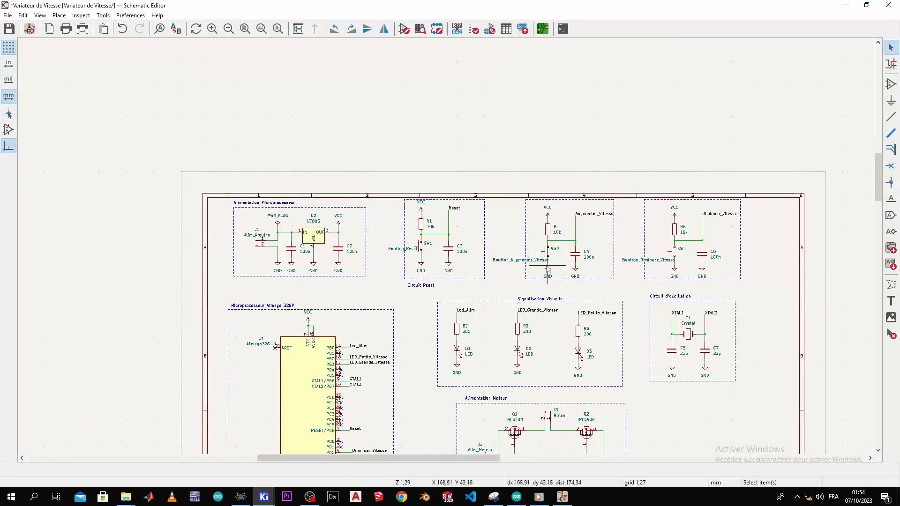
click(264, 497)
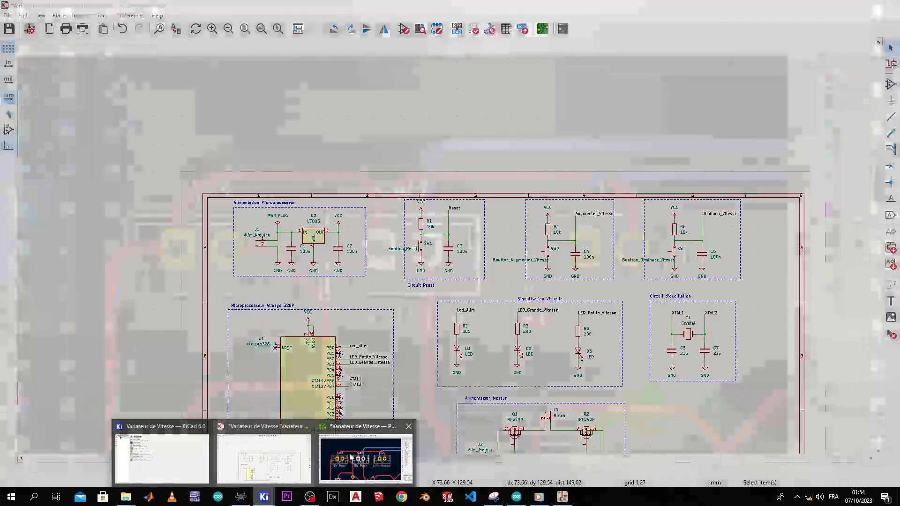
click(365, 458)
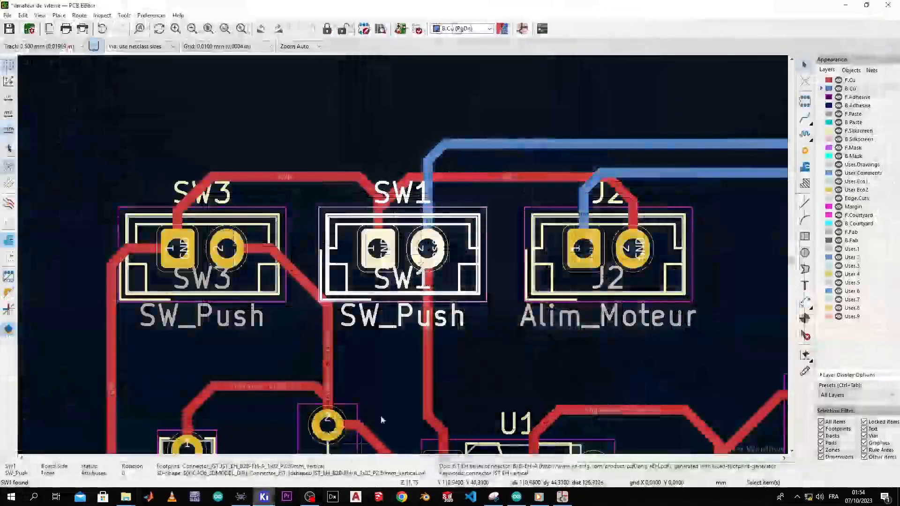
click(400, 29)
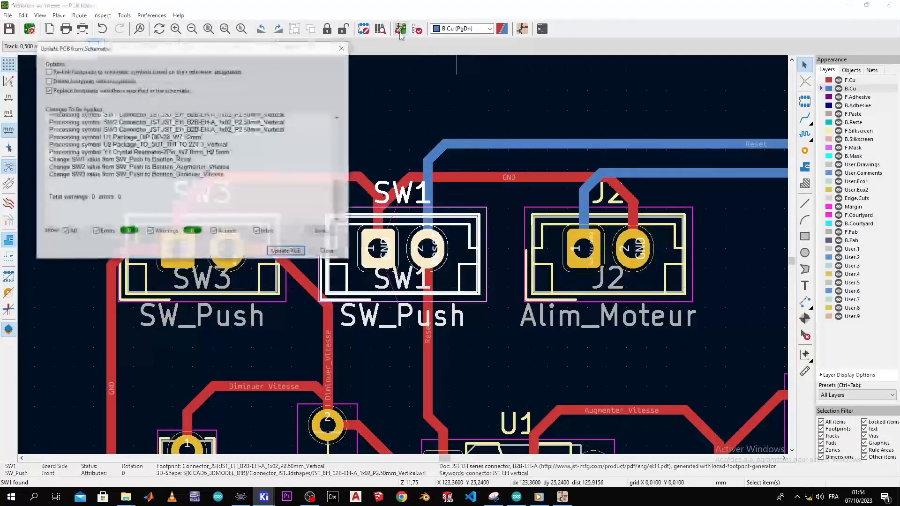
click(285, 251)
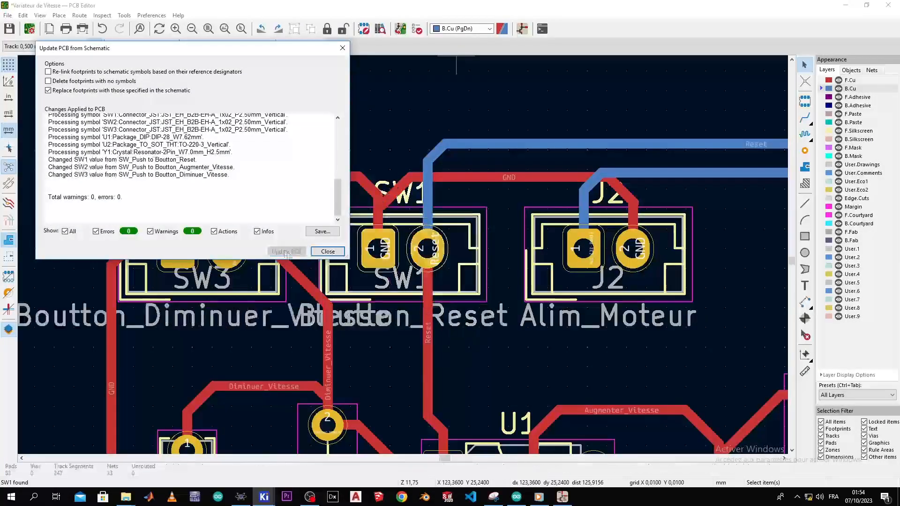
click(342, 48)
Move the Boutton_Diminuer_Vitesse text above the SW3 connector and shift the Boutton_Reset text slightly down beneath SW1.
scroll(400, 255, down, 2)
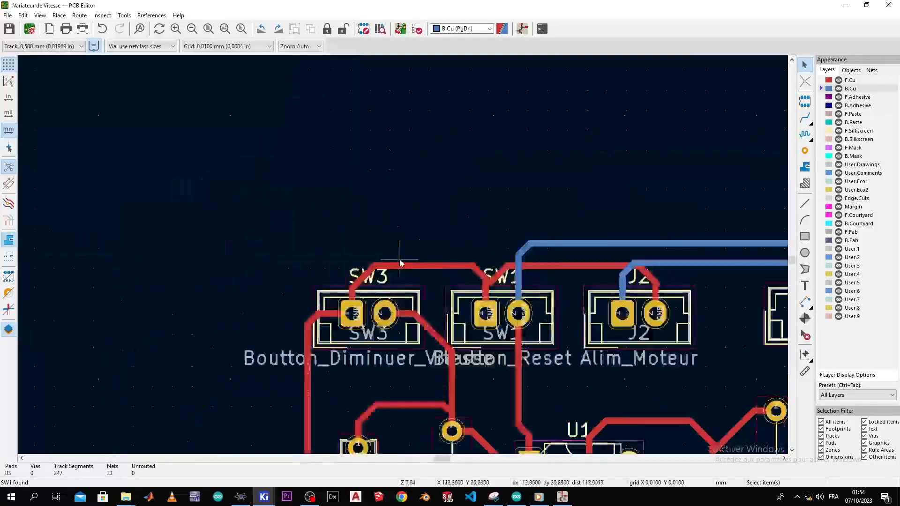
click(373, 361)
drag(373, 362, 349, 236)
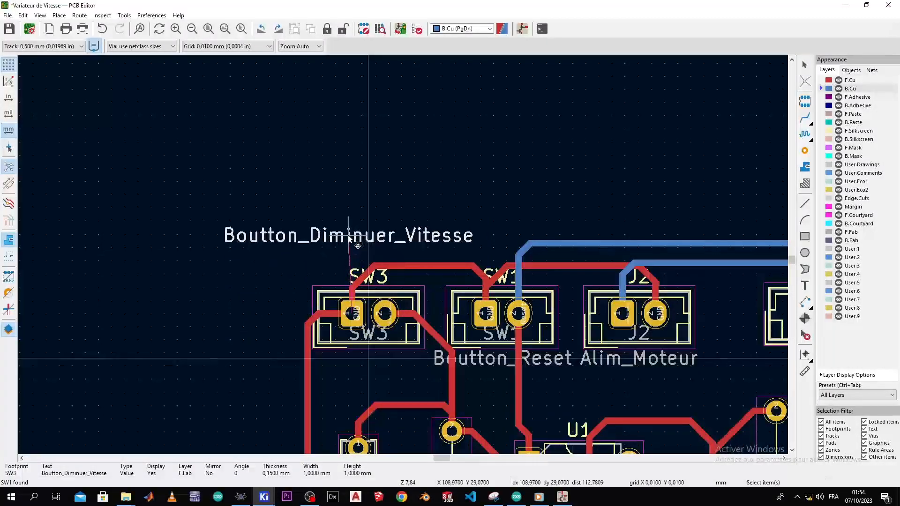
click(481, 358)
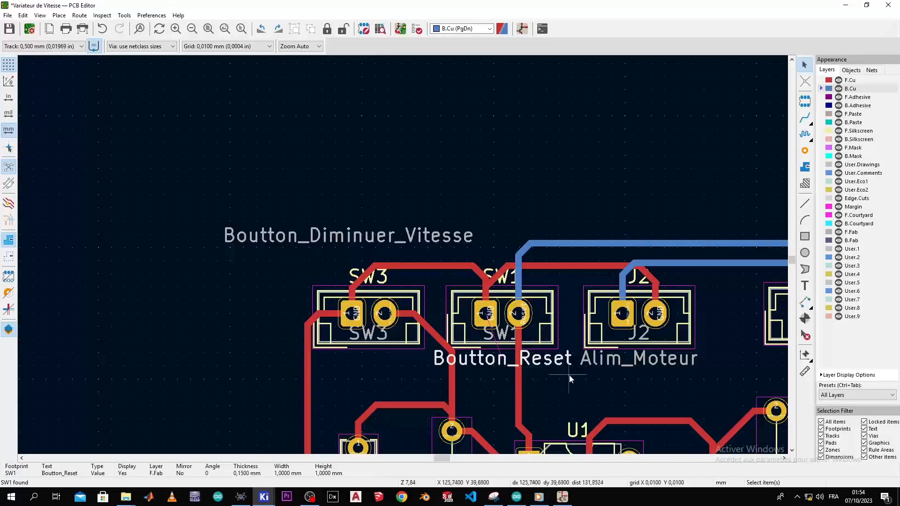
drag(493, 359, 503, 365)
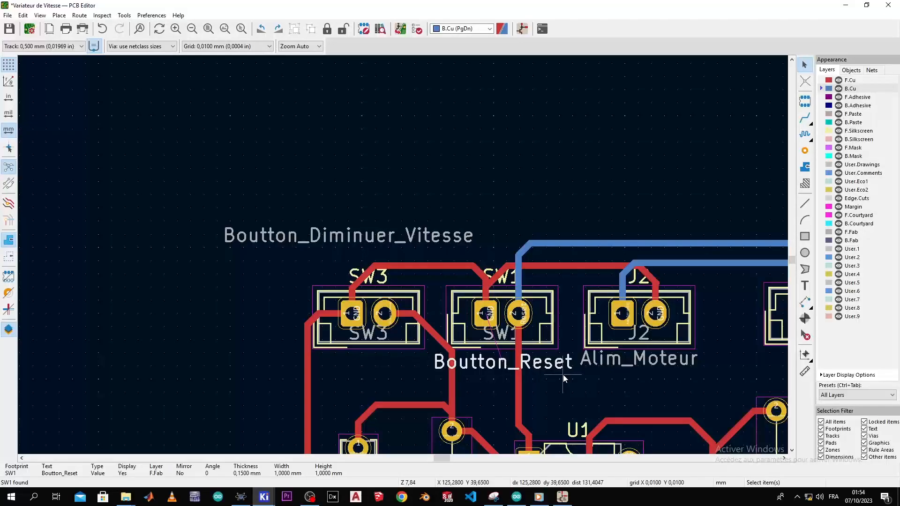
click(626, 367)
Move the vertical Boutton_Augmenter_Vitesse text to the outer left side of the SW2 connector.
scroll(625, 367, down, 4)
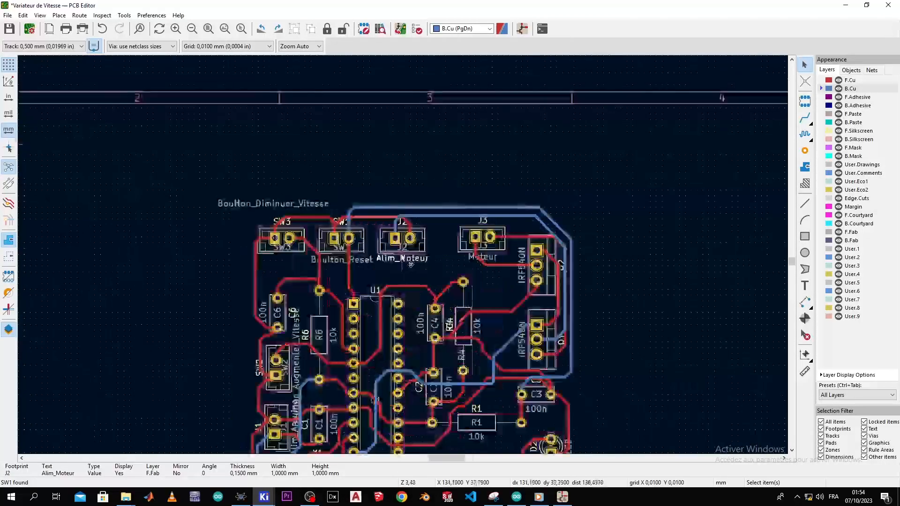
scroll(343, 245, up, 1)
middle_drag(343, 245, 326, 165)
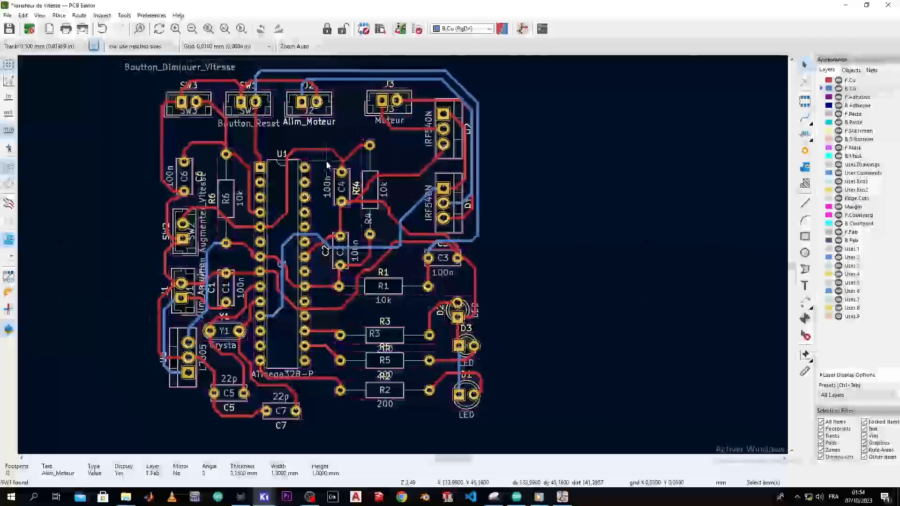
click(205, 245)
key(m)
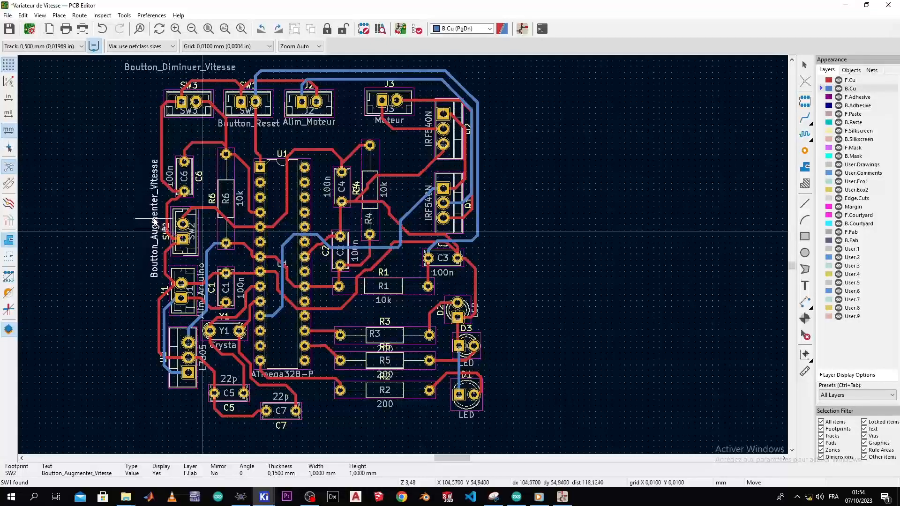
click(155, 227)
Move the SW3 silkscreen reference off the track to just below the left end of its connector.
scroll(225, 208, up, 3)
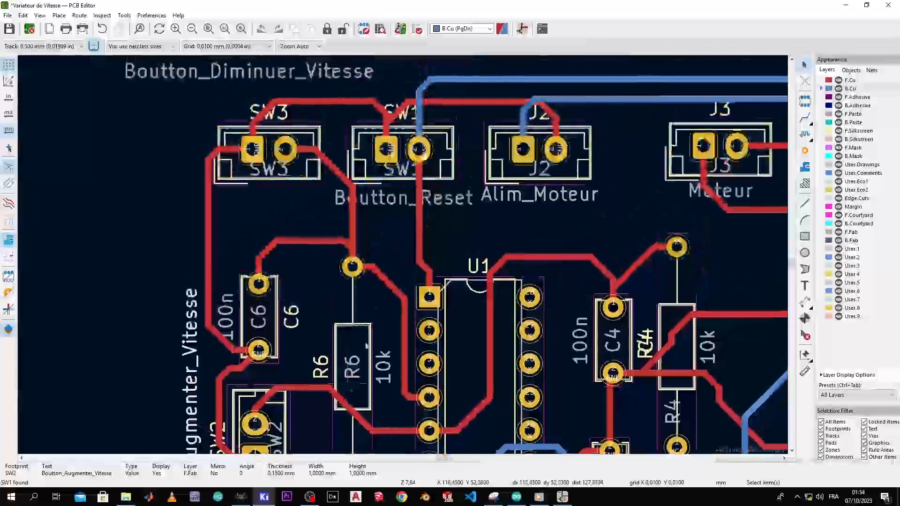
middle_drag(361, 234, 288, 334)
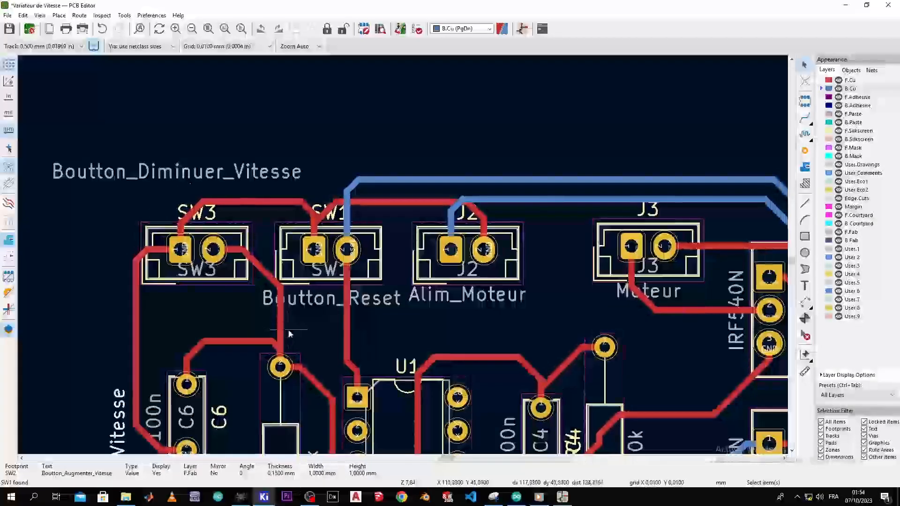
key(m)
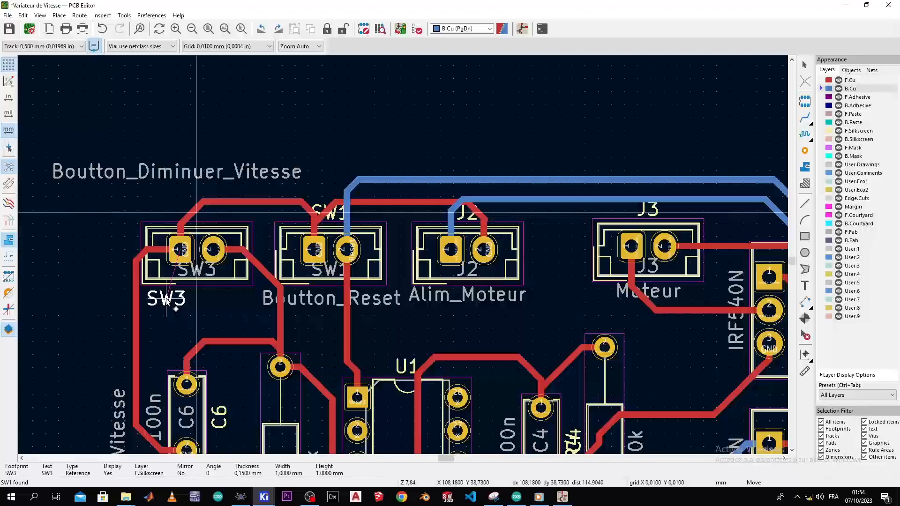
click(176, 309)
click(228, 308)
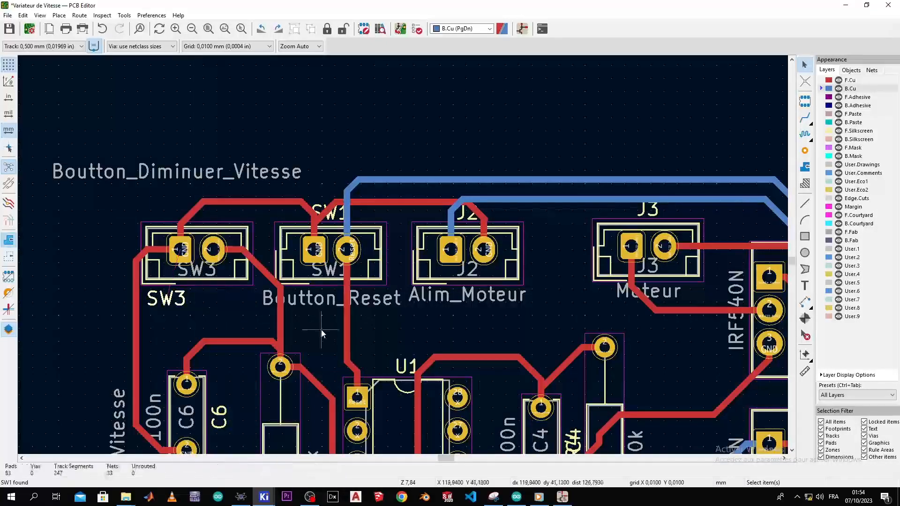
Move the SW1 silkscreen reference to above the left corner of its connector, away from the blue track.
scroll(227, 308, right, 3)
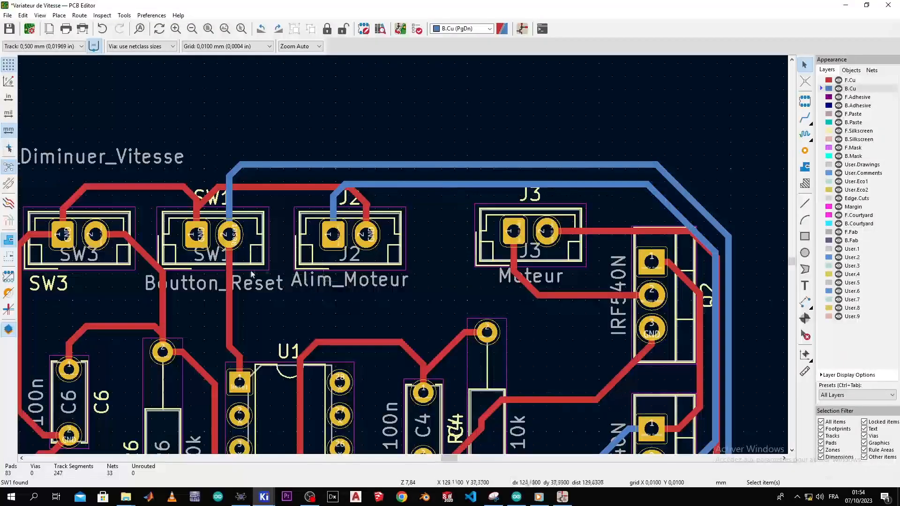
click(211, 196)
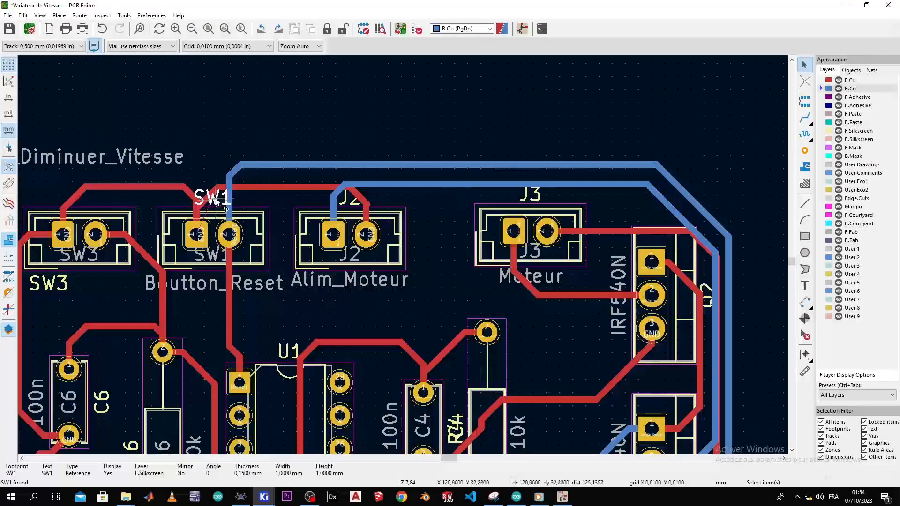
key(m)
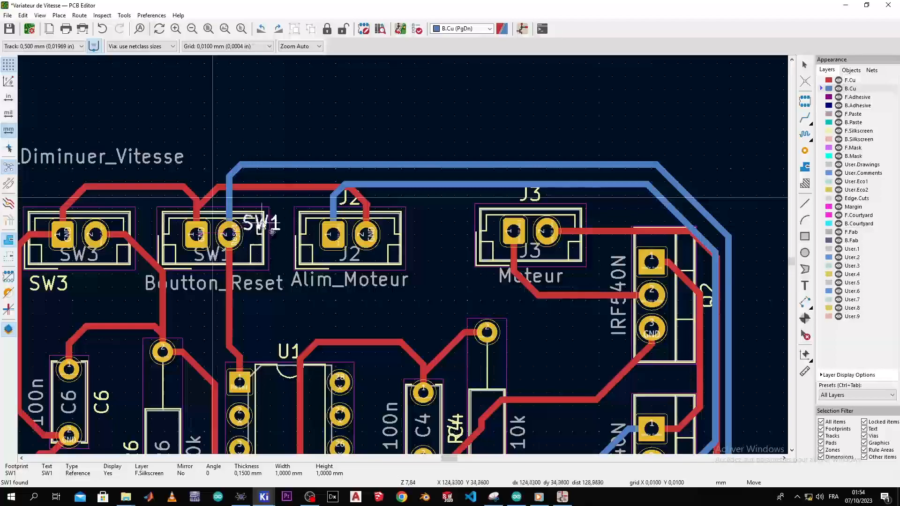
click(174, 209)
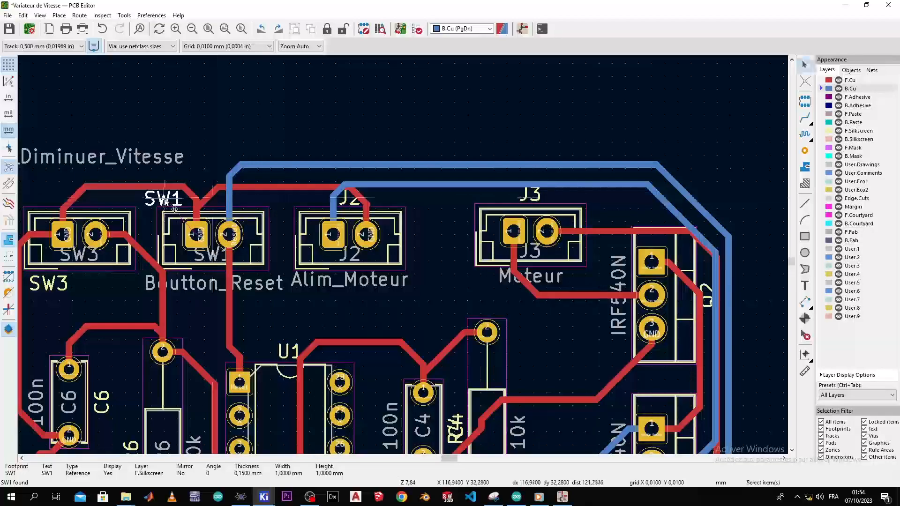
Move the J2 silkscreen reference beside its connector's lower right corner and the J3 reference beside its connector's upper left corner.
click(275, 214)
scroll(288, 255, right, 2)
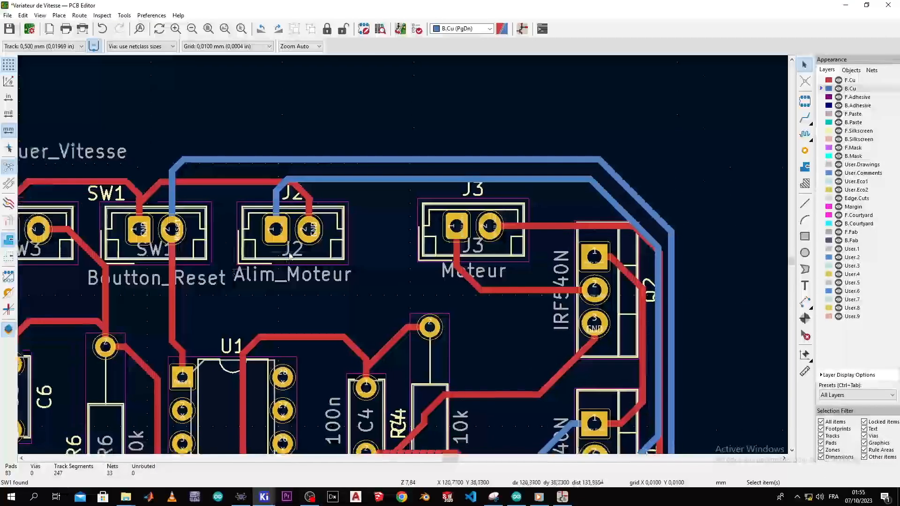
click(292, 193)
key(m)
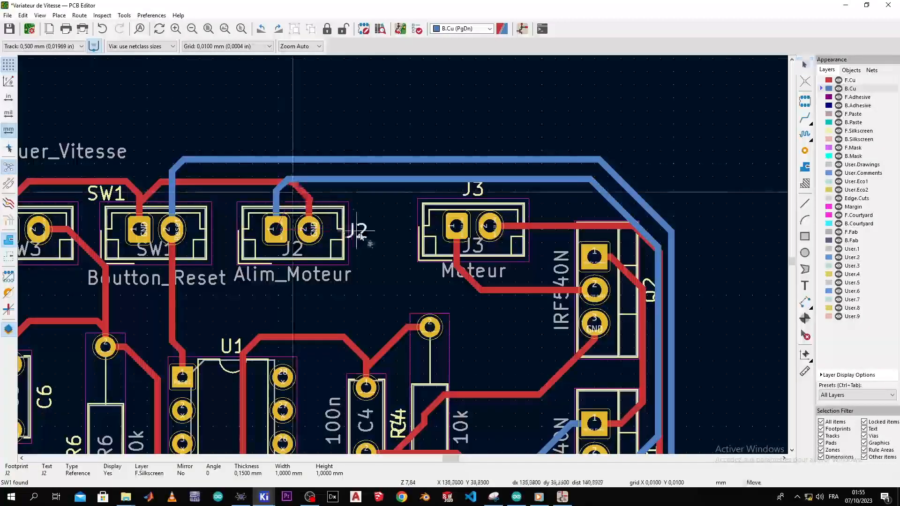
click(365, 259)
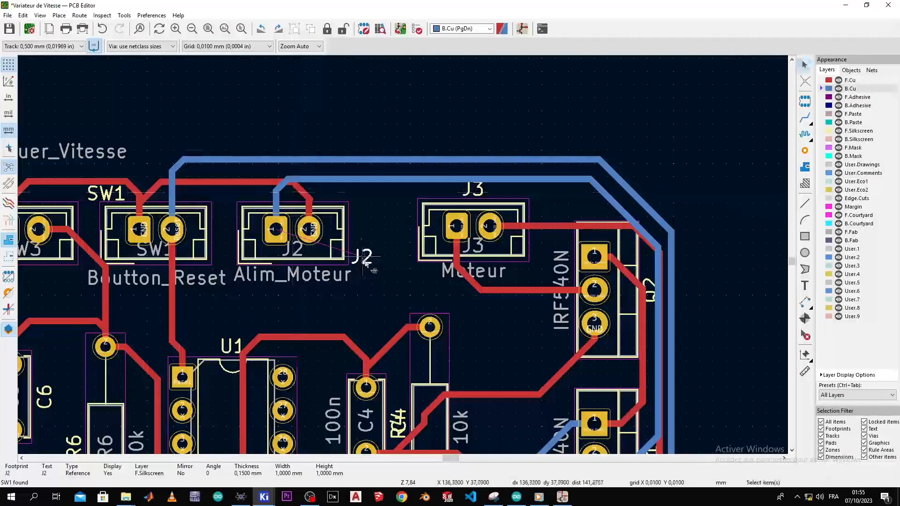
key(m)
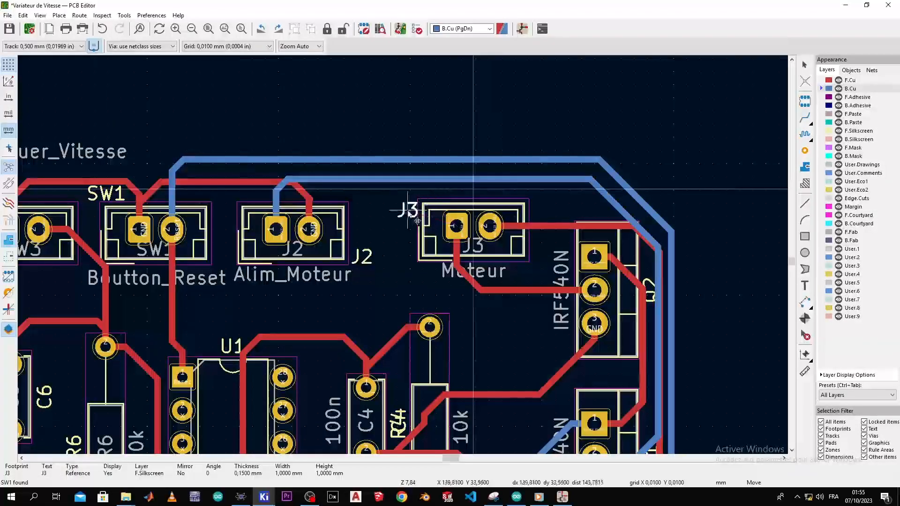
click(406, 210)
click(467, 326)
Move both overlapping Q2 texts, the reference and the footprint text, to the left of the transistor, below its IRF540N value.
middle_drag(477, 329, 352, 261)
click(527, 219)
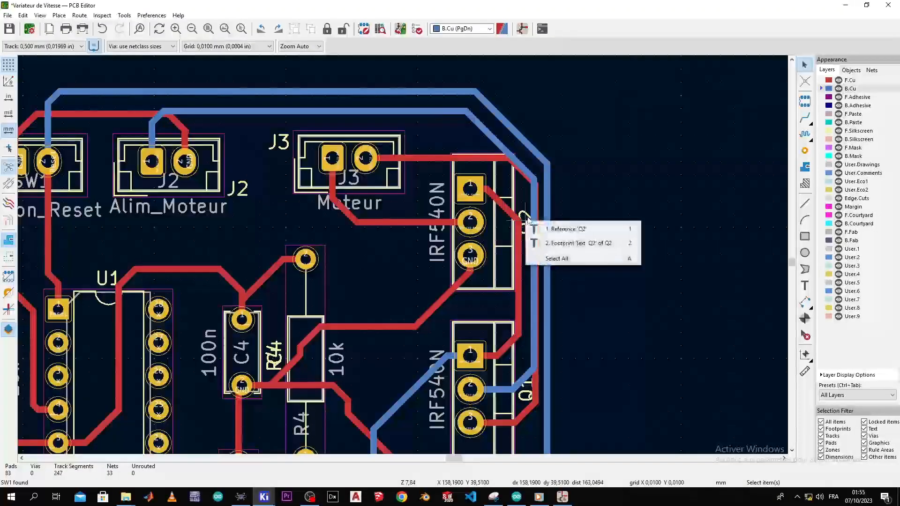
click(527, 219)
click(527, 216)
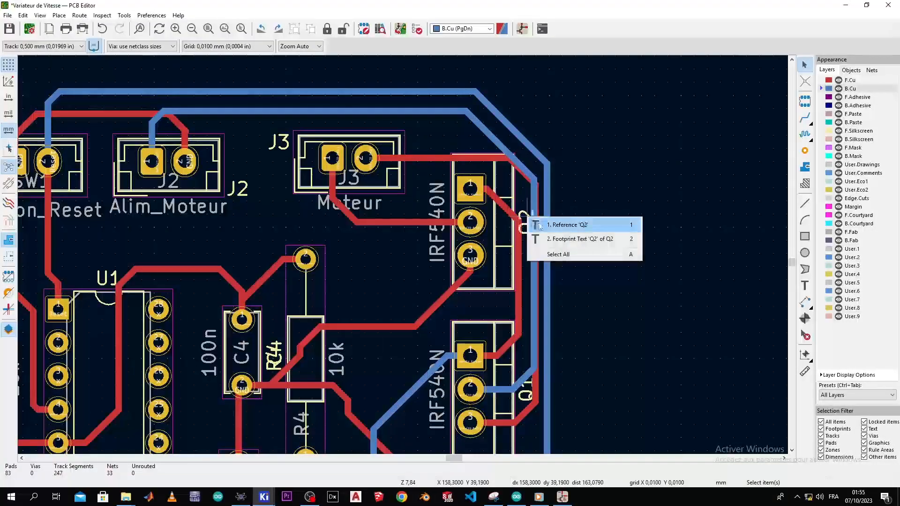
click(558, 254)
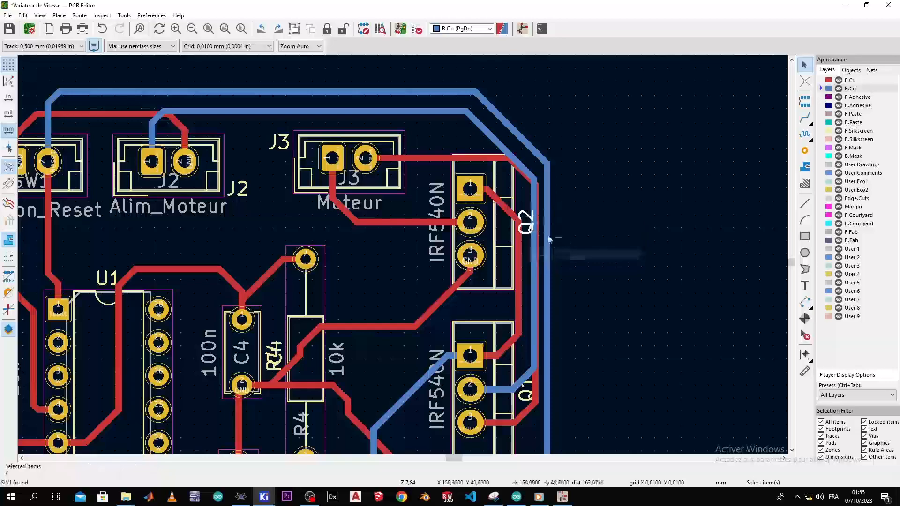
drag(527, 222, 437, 279)
click(387, 272)
Move both overlapping Q1 texts off the tracks to the left of the transistor, below its IRF540N value.
middle_drag(377, 267, 343, 125)
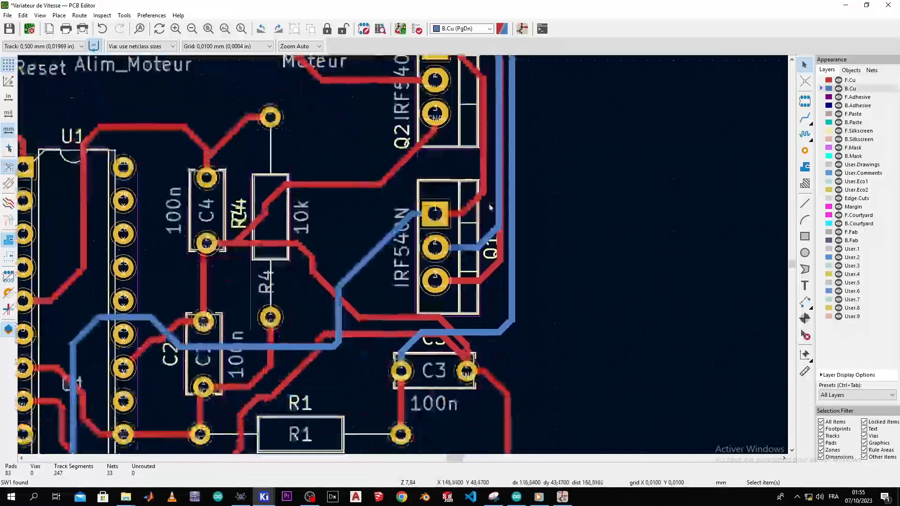
click(492, 256)
click(504, 293)
drag(491, 253, 402, 300)
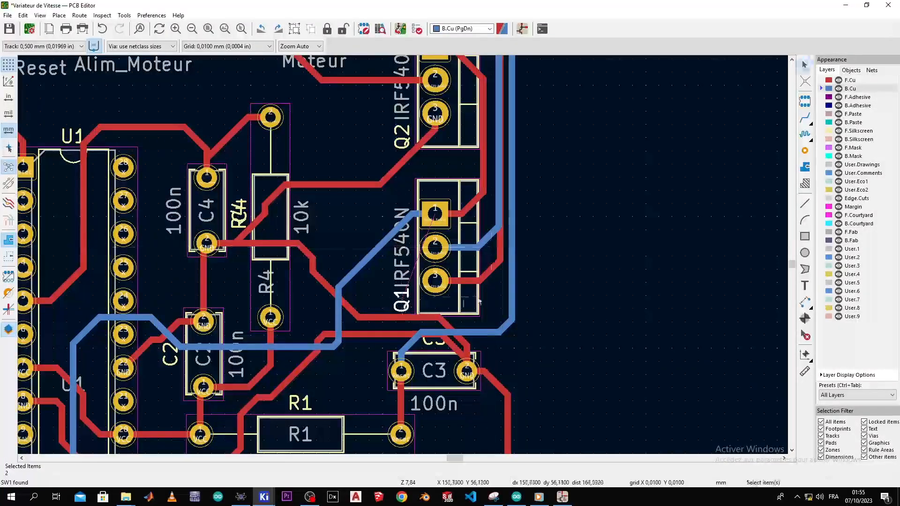
click(519, 291)
Place the D2 silkscreen reference vertically left of its LED and shift the D3 reference to the upper right of its LED.
scroll(518, 292, down, 1)
scroll(403, 255, down, 1)
scroll(345, 335, up, 1)
middle_drag(416, 254, 385, 182)
click(399, 209)
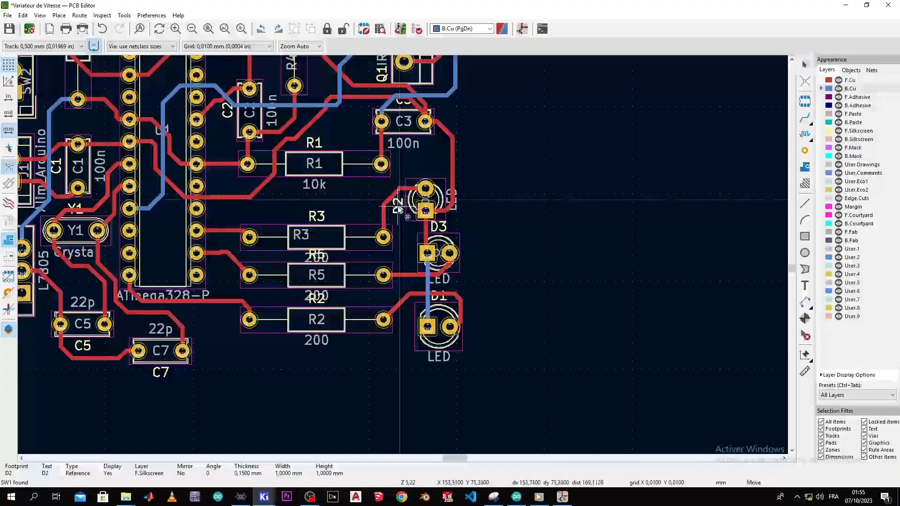
drag(442, 229, 458, 228)
Move the D1 silkscreen reference off the red track to the left side of its LED.
scroll(458, 228, up, 3)
middle_drag(524, 244, 597, 188)
click(510, 274)
click(521, 320)
drag(521, 321, 437, 396)
scroll(386, 364, down, 1)
middle_drag(432, 267, 450, 304)
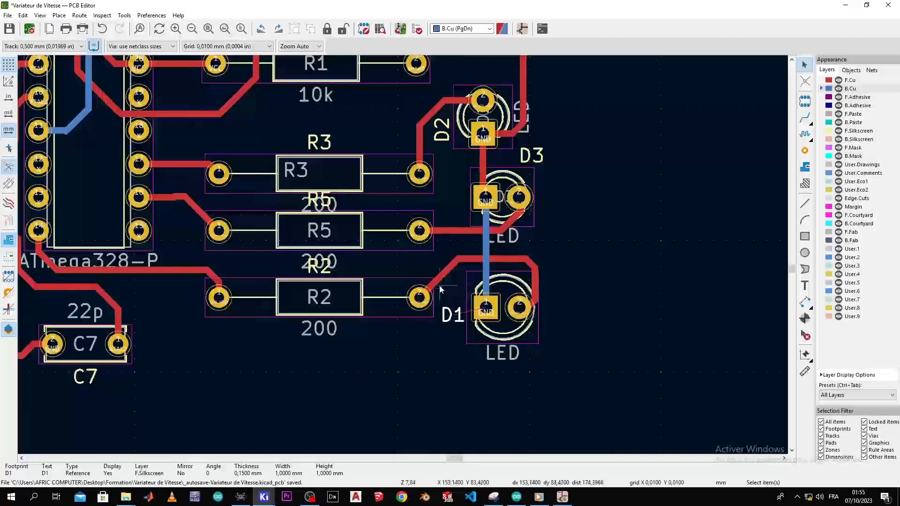
Separate the overlapping texts between R5 and R2 by moving R5's 200 value left and the R2 reference right.
middle_drag(421, 289, 515, 328)
middle_drag(416, 311, 421, 318)
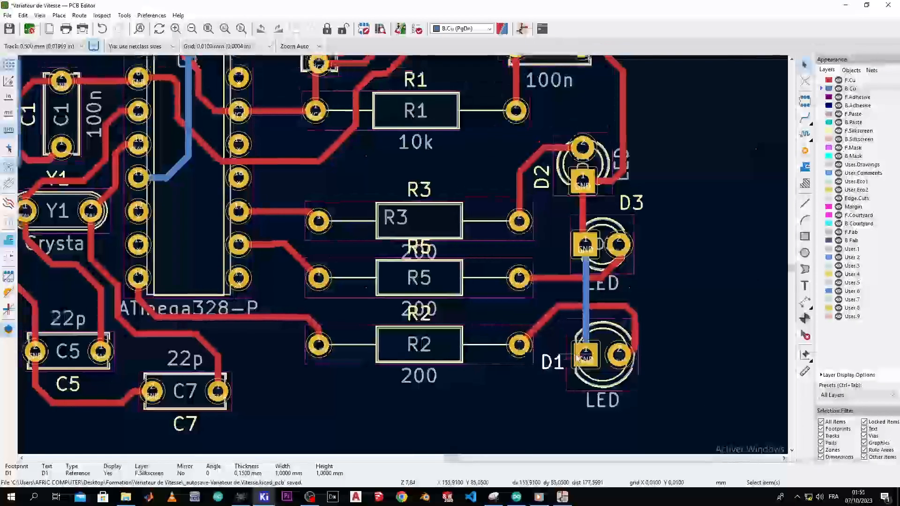
click(420, 317)
key(m)
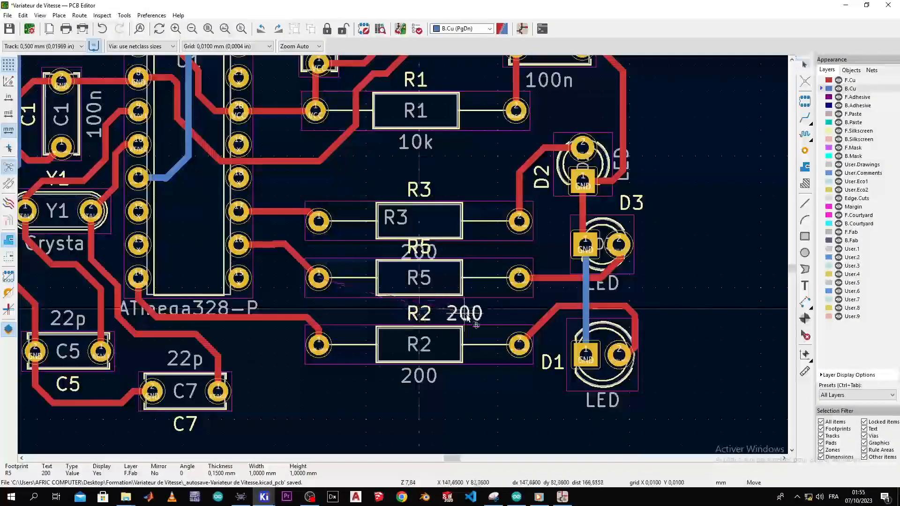
click(392, 322)
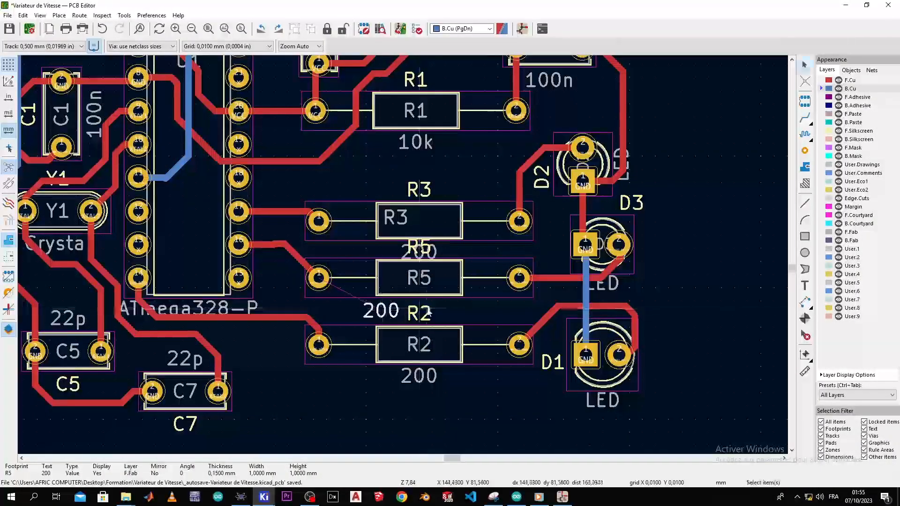
click(419, 313)
key(m)
click(447, 318)
Move the R5 silkscreen reference to the left of its resistor's left pad and shift the R3 reference slightly right above its body.
click(422, 247)
key(m)
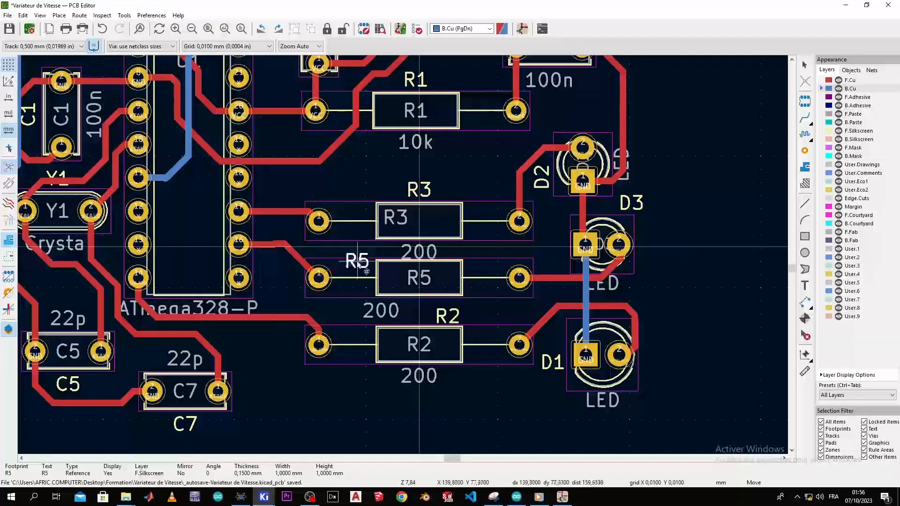
click(290, 285)
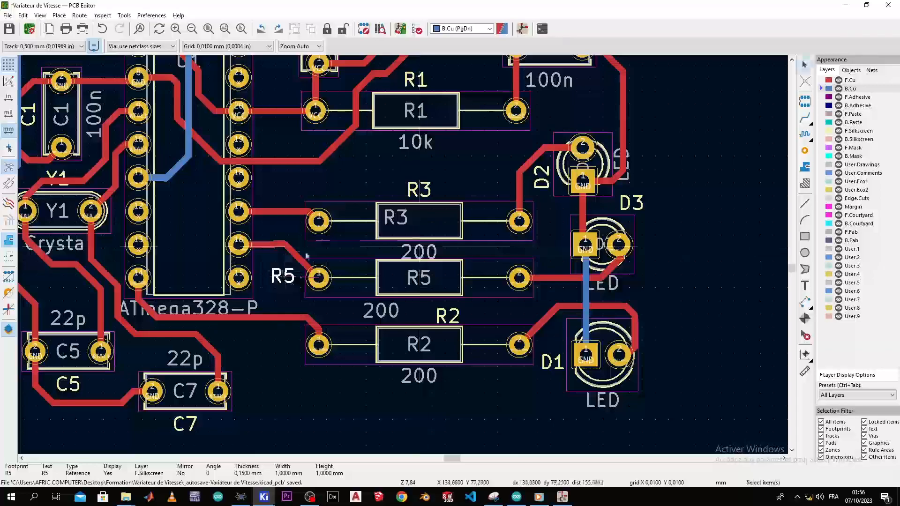
drag(408, 193, 421, 196)
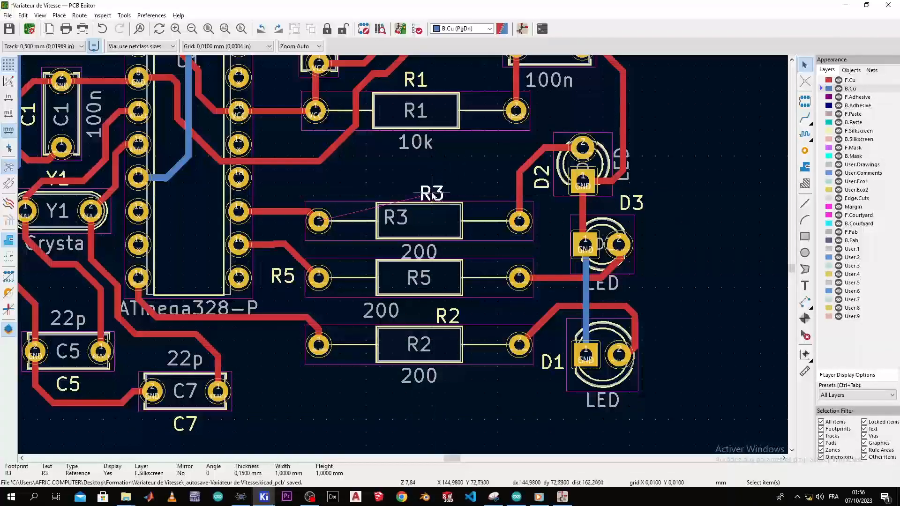
click(458, 189)
middle_drag(183, 420, 307, 335)
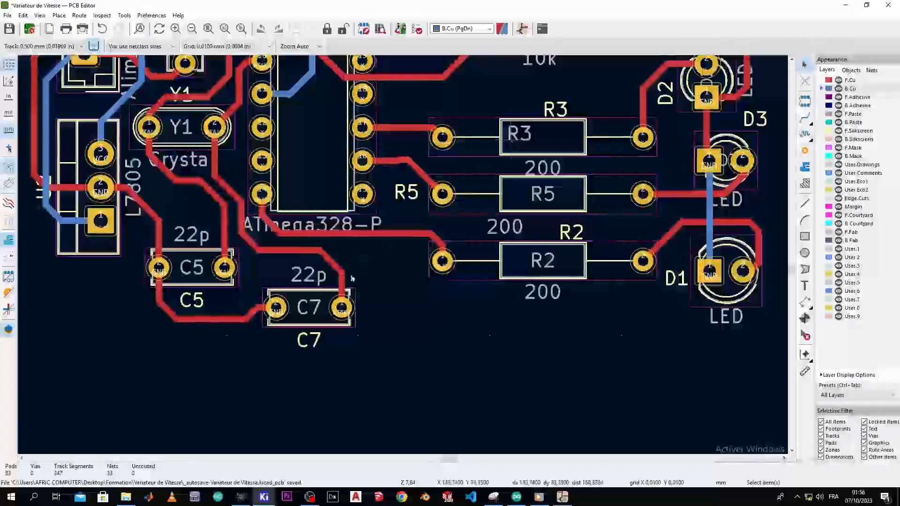
middle_drag(247, 293, 364, 366)
click(420, 304)
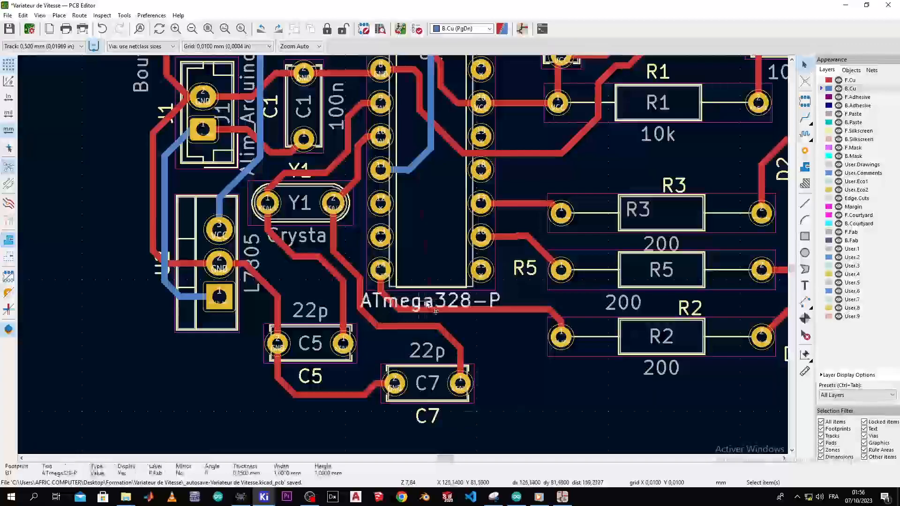
scroll(343, 89, up, 5)
scroll(344, 88, down, 5)
scroll(343, 88, left, 4)
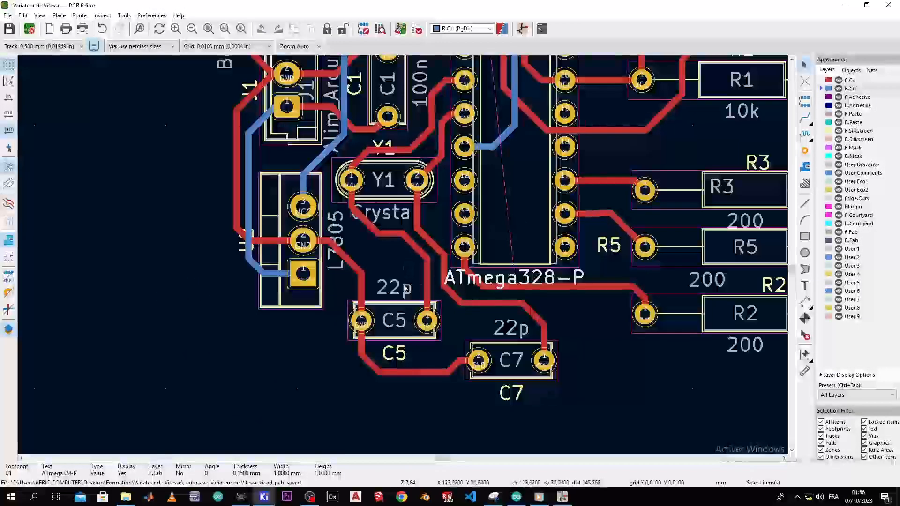
Move both overlapping U2 texts down off the tracks, beside the lower left side of the L7805 regulator.
middle_drag(347, 275, 428, 346)
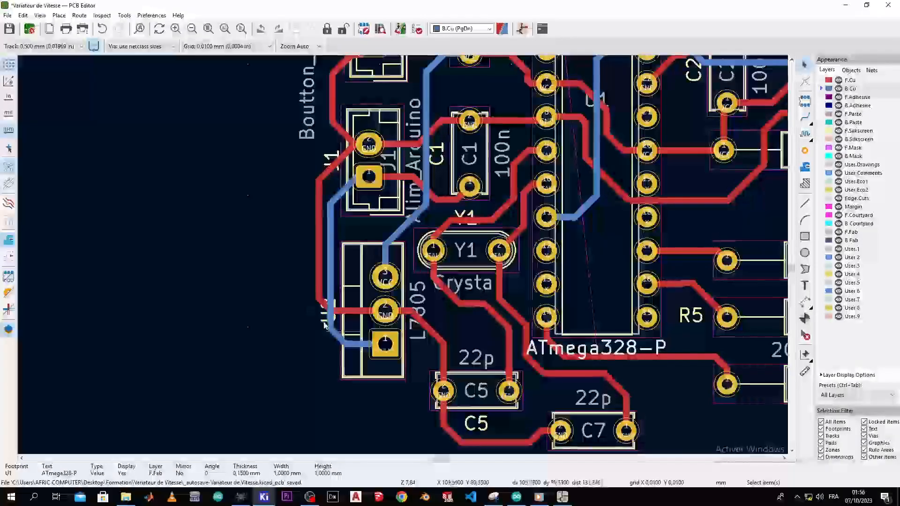
click(326, 313)
click(361, 354)
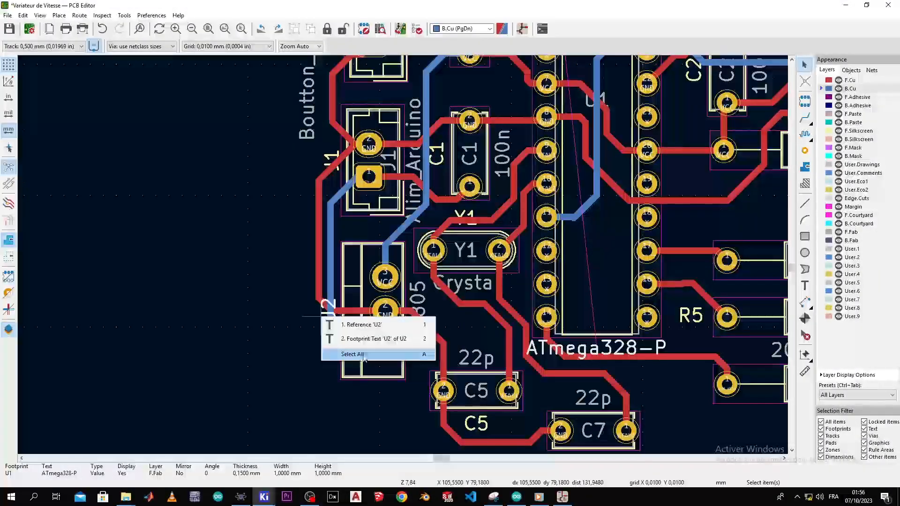
drag(328, 310, 331, 369)
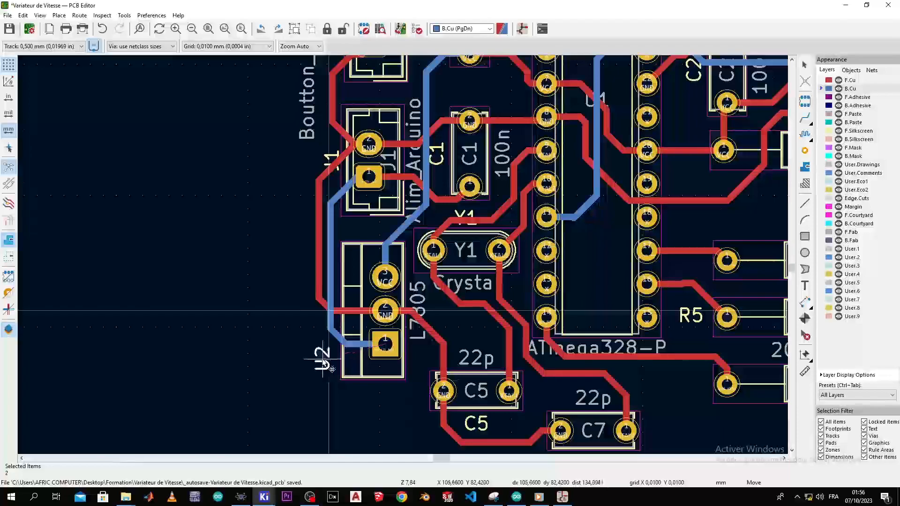
click(335, 371)
click(303, 303)
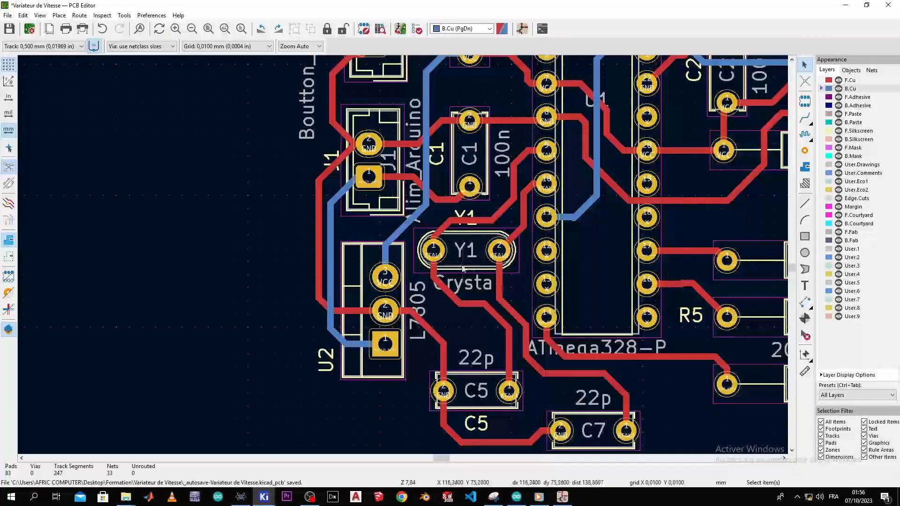
Move the Y1 silkscreen reference to the crystal's lower right and shift the C1 reference off the blue track, beside its capacitor.
drag(466, 219, 517, 290)
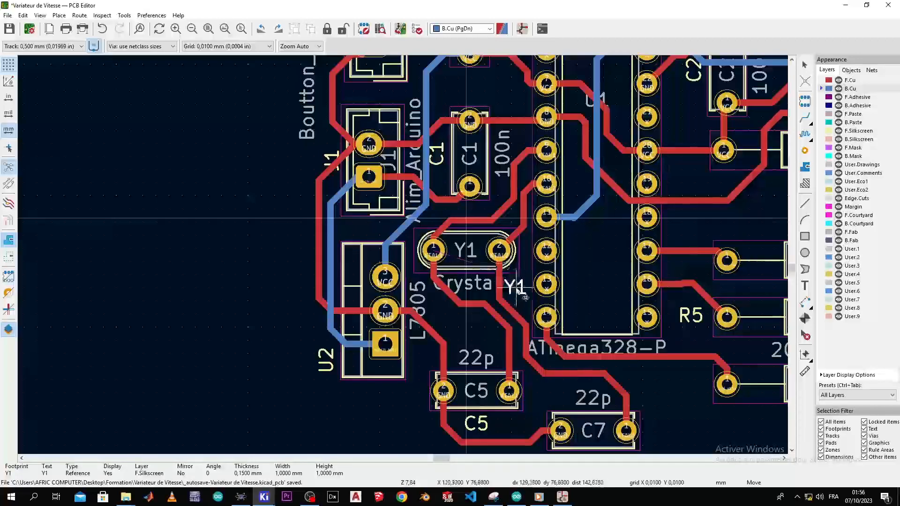
click(517, 290)
scroll(348, 234, up, 2)
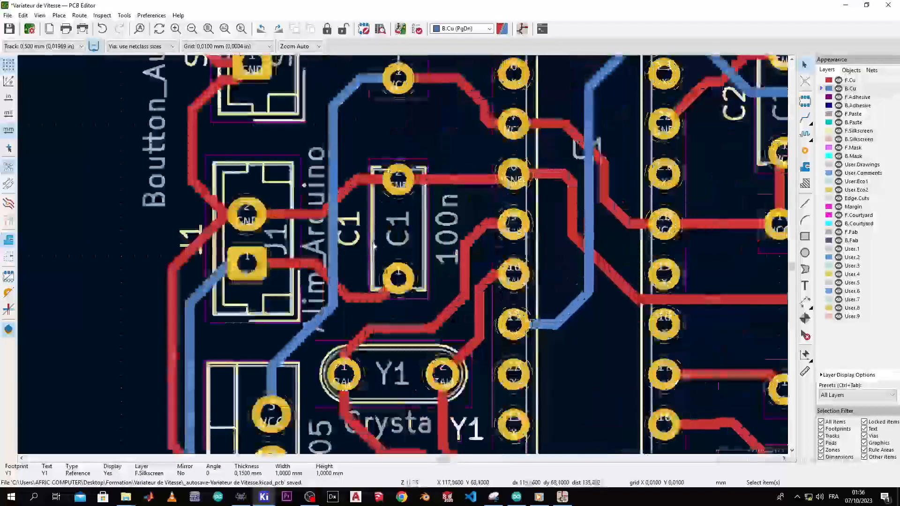
click(347, 234)
key(m)
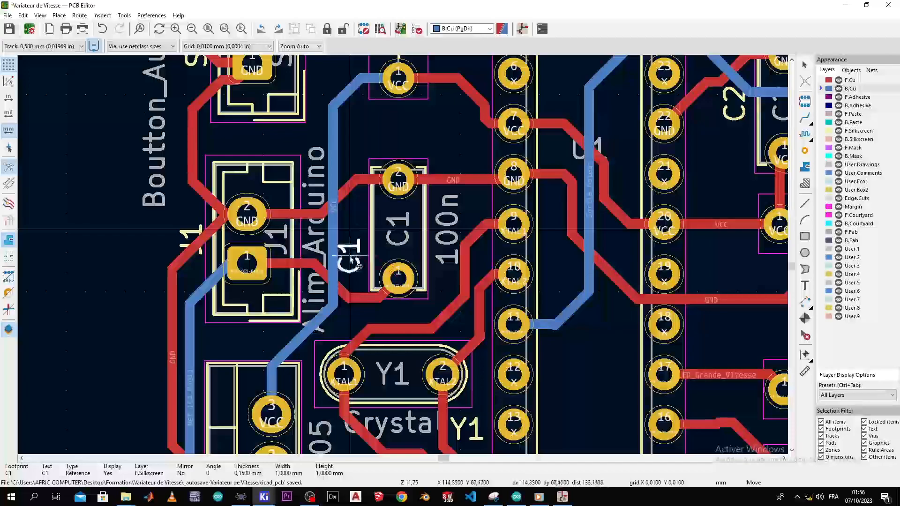
click(357, 262)
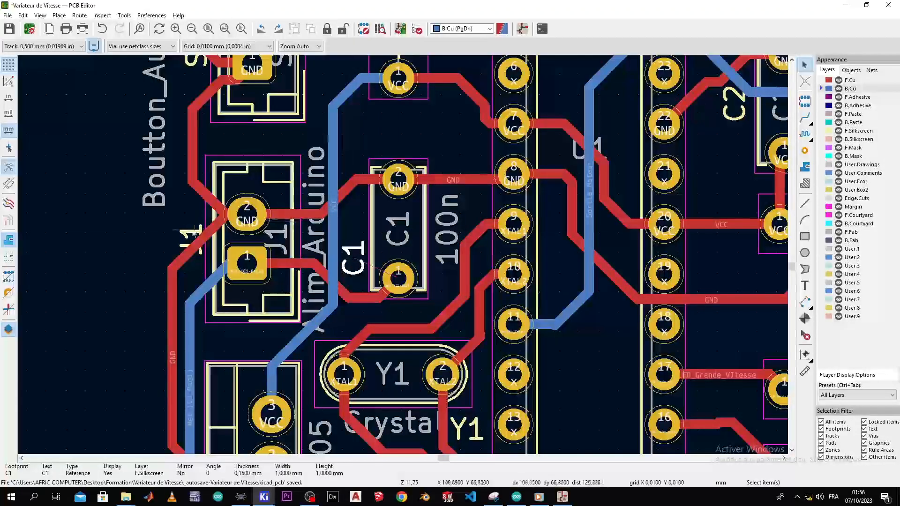
Move the J1 silkscreen reference off the red track on its connector's outer side and the SW2 reference to its connector's right side.
key(m)
click(189, 218)
middle_drag(333, 143, 321, 311)
click(185, 206)
key(m)
click(311, 214)
middle_drag(345, 69, 321, 196)
scroll(279, 152, down, 1)
Shift the U1 silkscreen reference slightly left above the ATmega328-P, away from the red track.
middle_drag(480, 307, 320, 200)
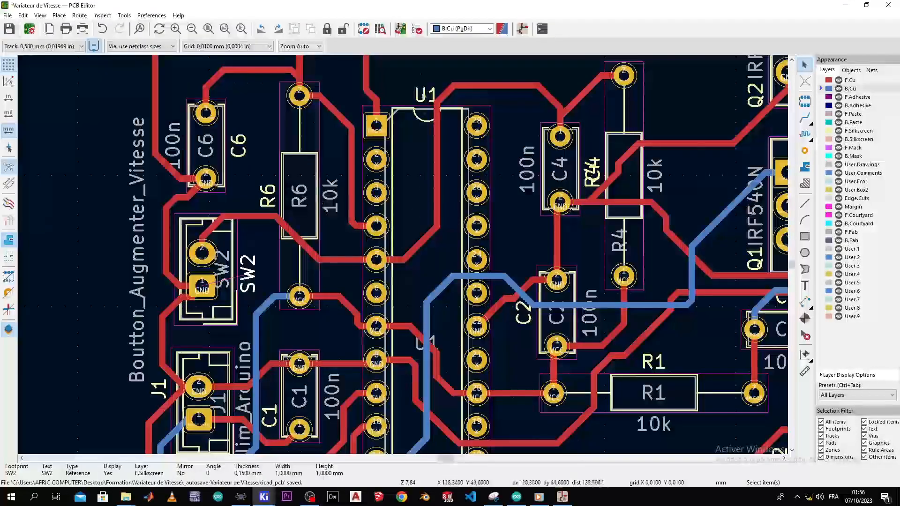
double_click(428, 95)
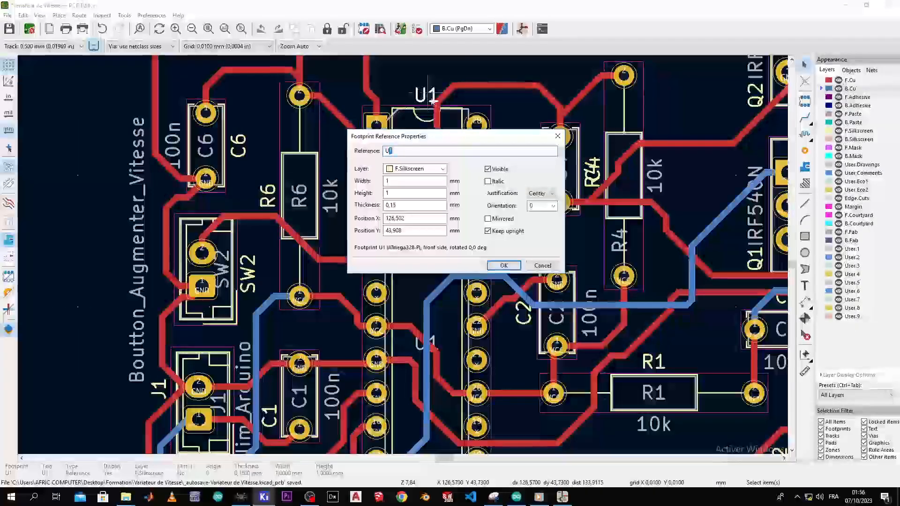
click(558, 137)
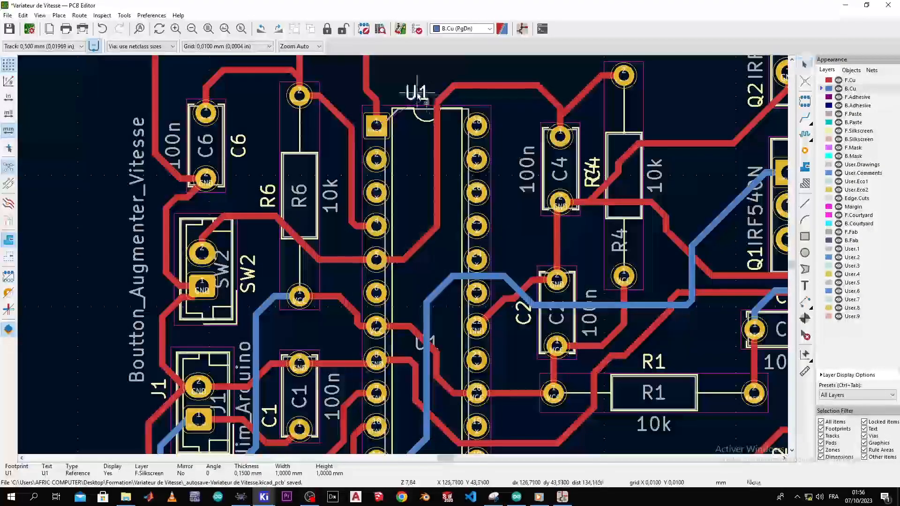
Review the label layout across the whole board and open the design rules checker.
scroll(464, 145, down, 6)
scroll(394, 241, up, 4)
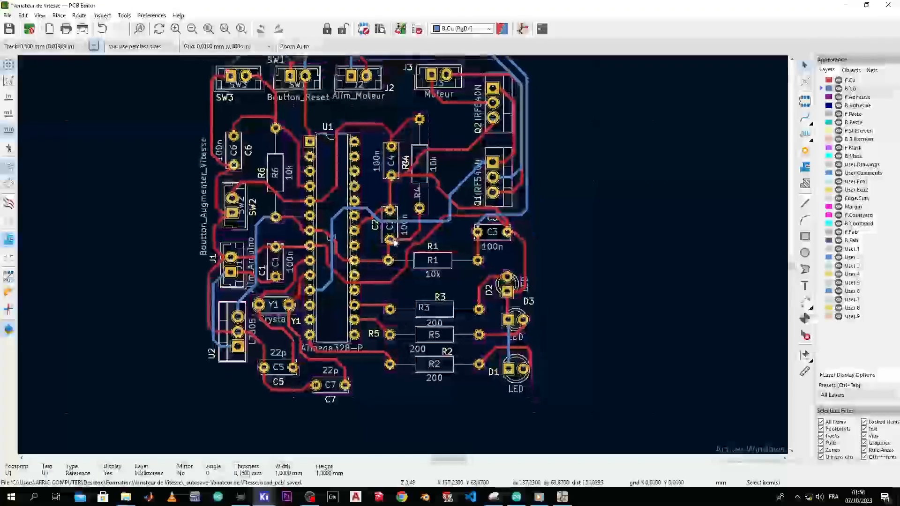
scroll(393, 241, down, 2)
scroll(398, 249, up, 3)
scroll(404, 257, down, 2)
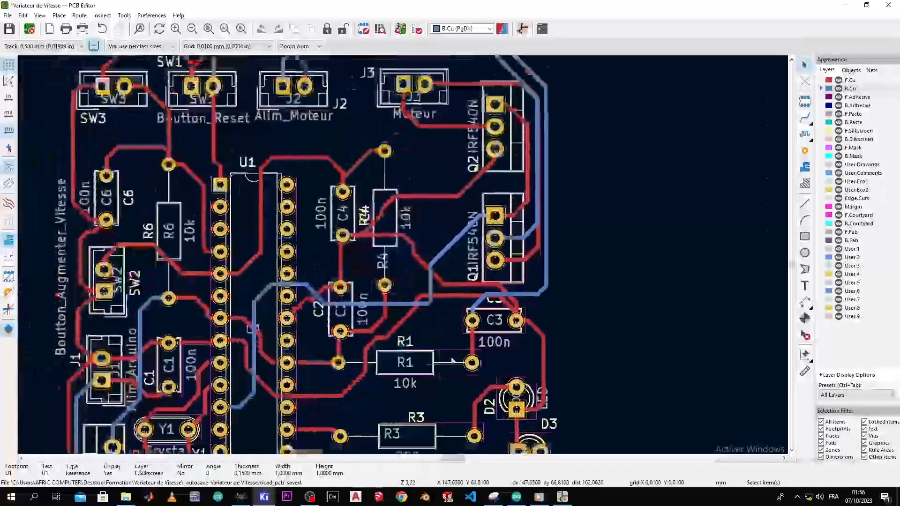
middle_drag(314, 252, 407, 299)
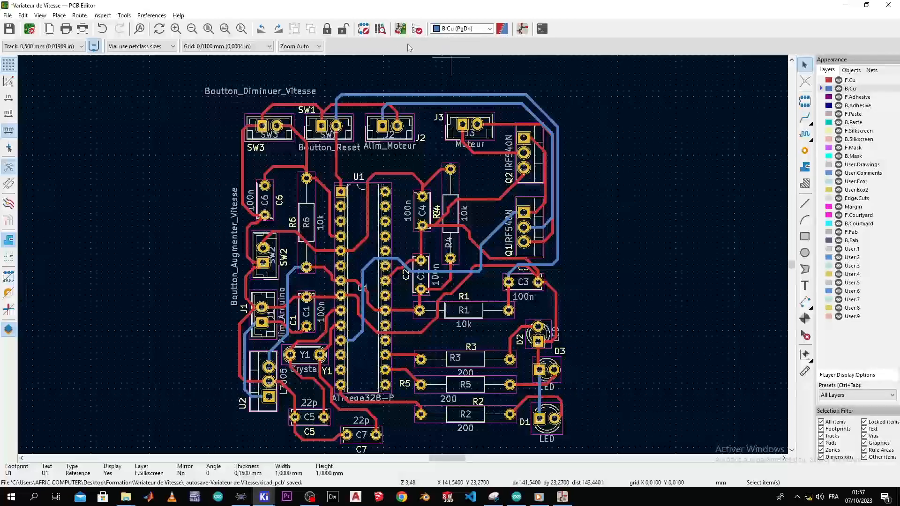
click(416, 29)
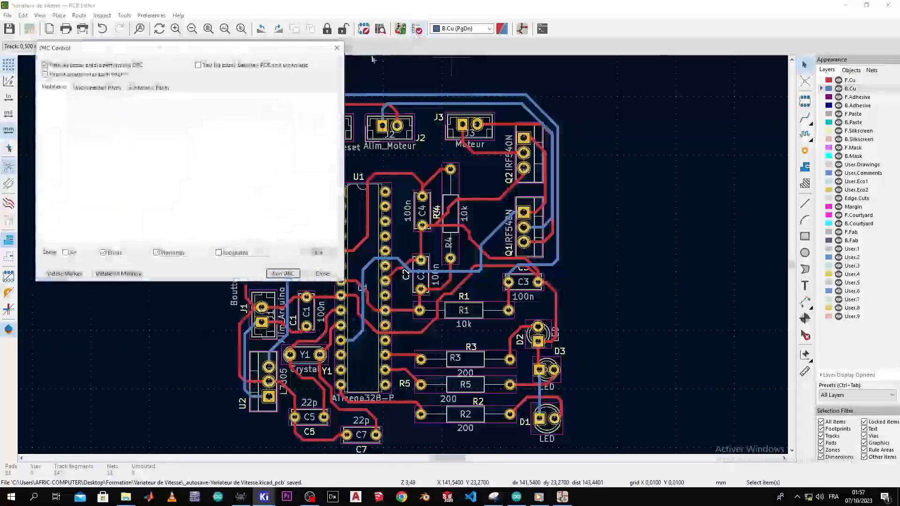
Run the design rules check on the board, review the listed violations, and close the checker.
click(280, 274)
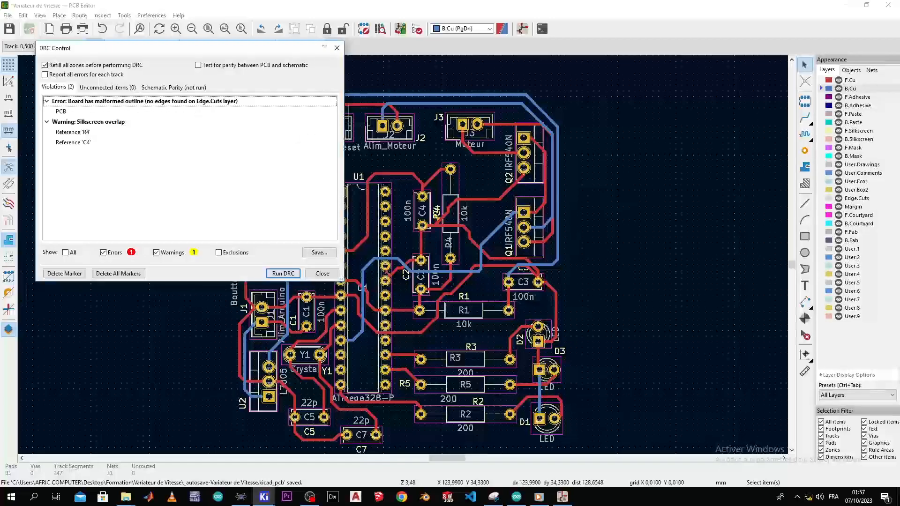
click(336, 48)
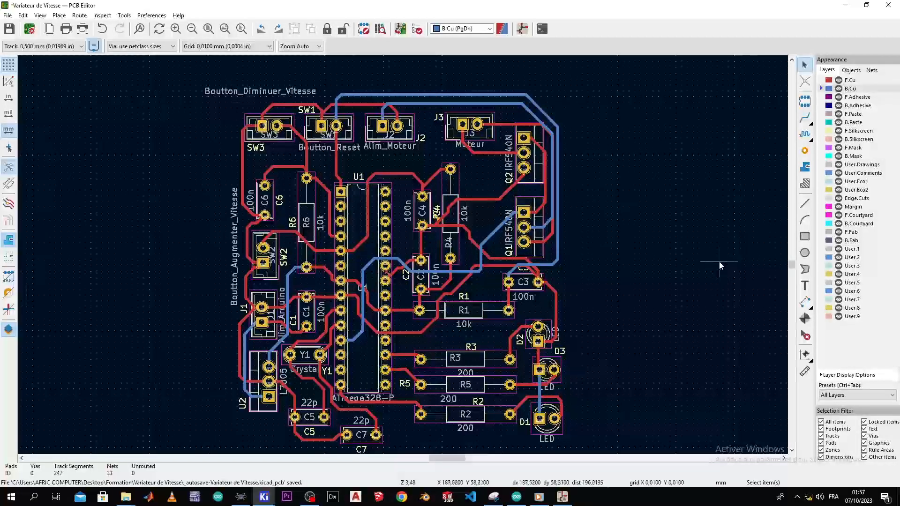
Start a graphic polygon on B.Cu with a straight lower edge about 65 mm long just beneath the components.
click(804, 189)
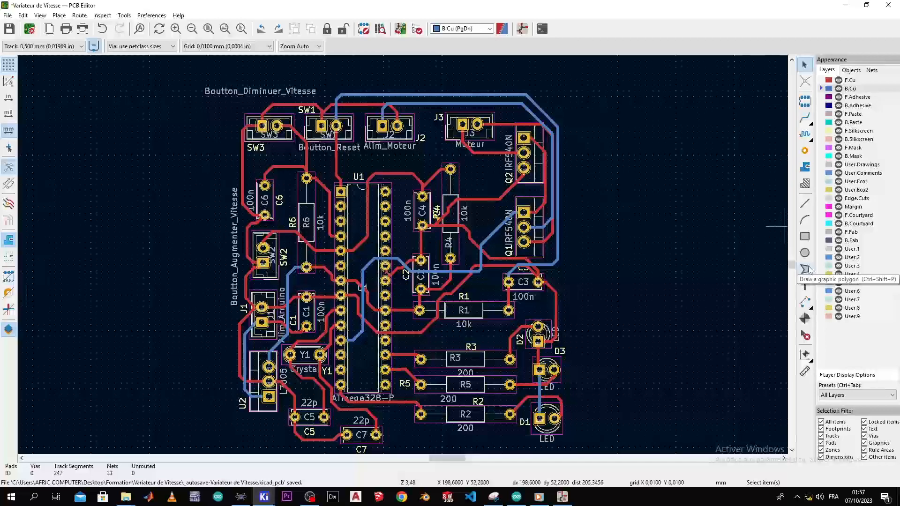
scroll(698, 278, down, 2)
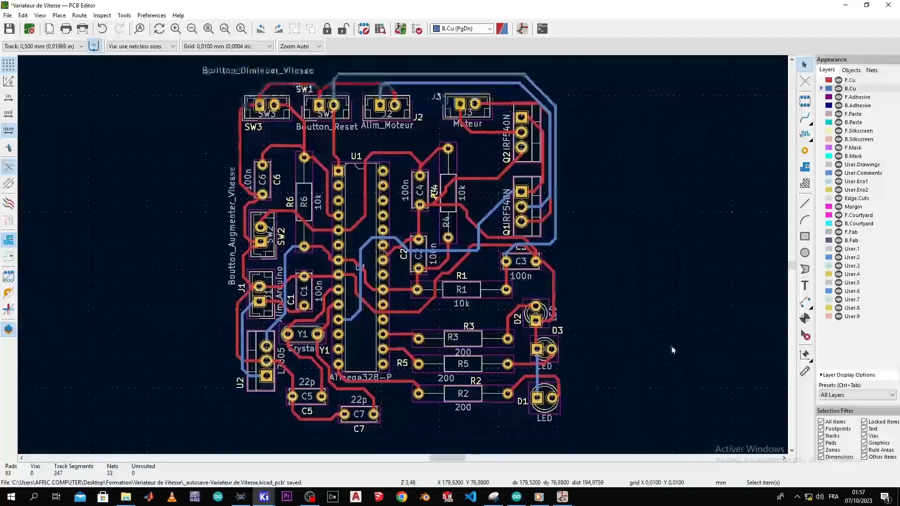
scroll(698, 279, down, 5)
click(804, 269)
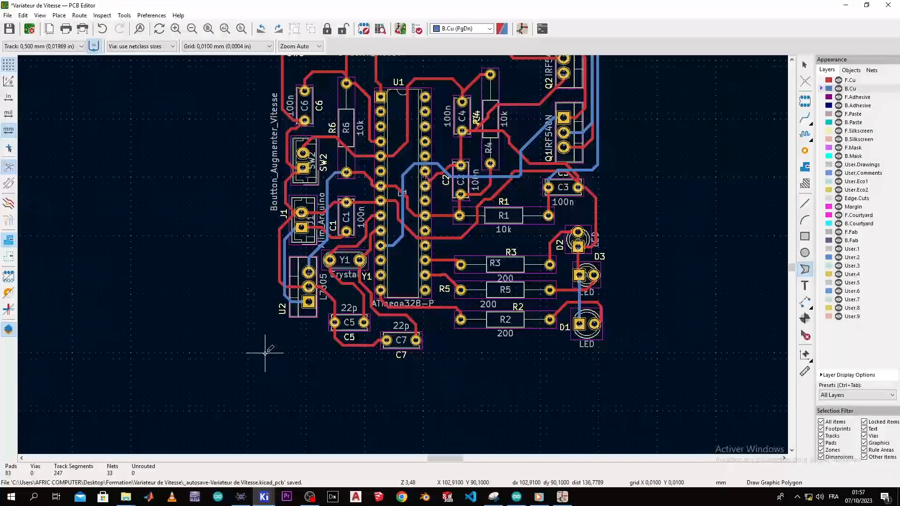
scroll(265, 355, up, 2)
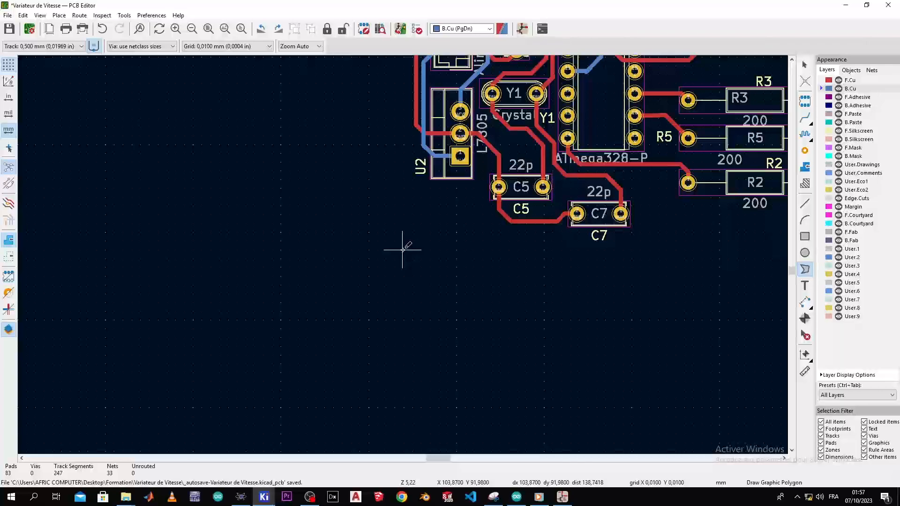
scroll(610, 253, down, 2)
scroll(412, 255, up, 2)
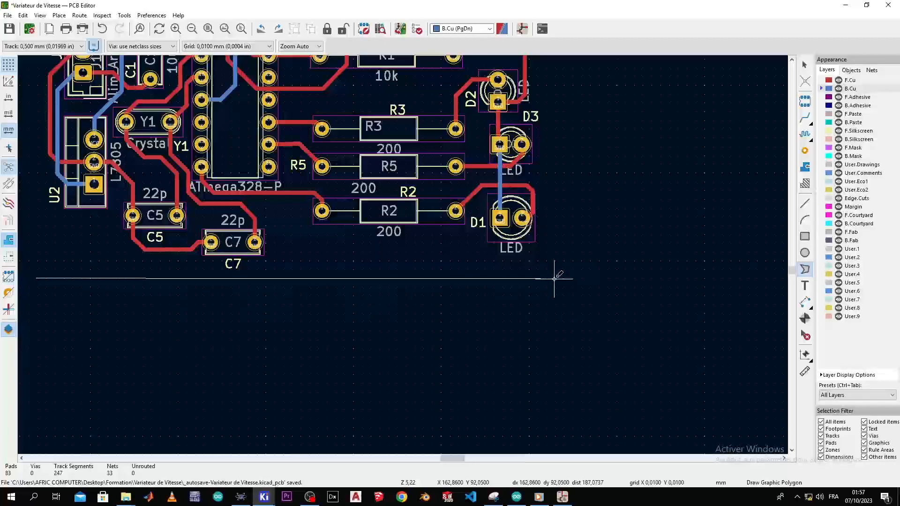
click(554, 278)
Extend the B.Cu polygon up past Q1 and Q2, then across above the connectors to the corner beyond the Boutton_Diminuer_Vitesse label.
scroll(405, 253, down, 3)
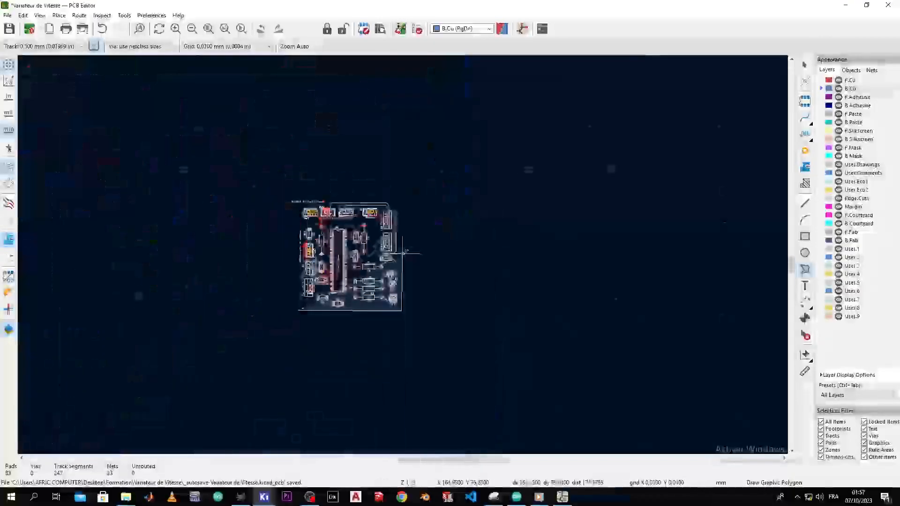
scroll(403, 237, up, 3)
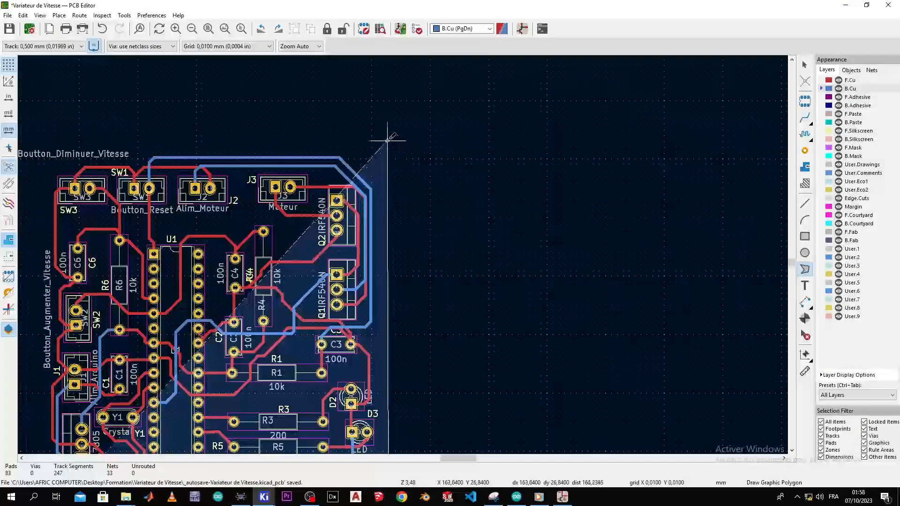
click(388, 139)
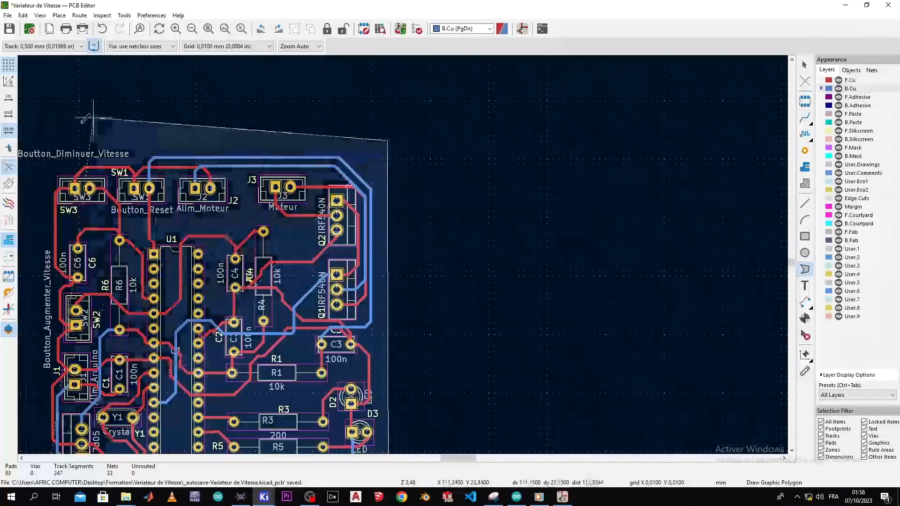
middle_drag(147, 140, 443, 117)
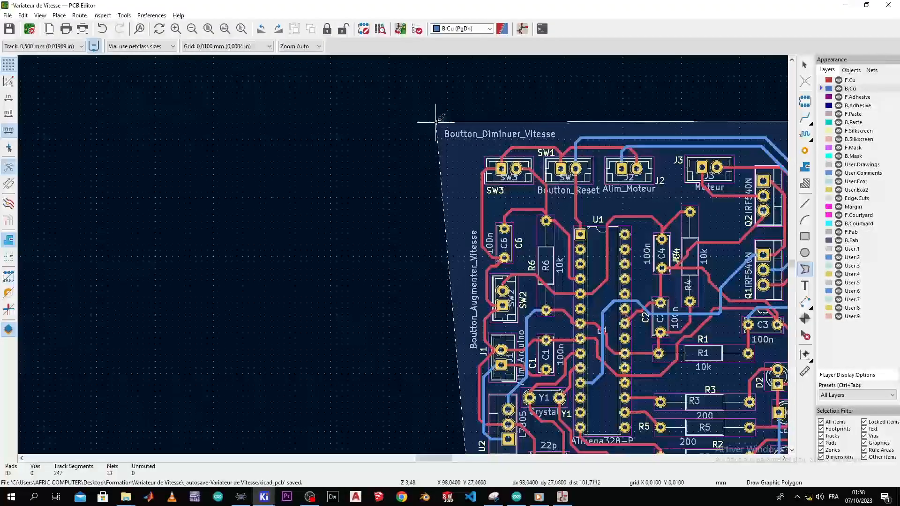
click(436, 121)
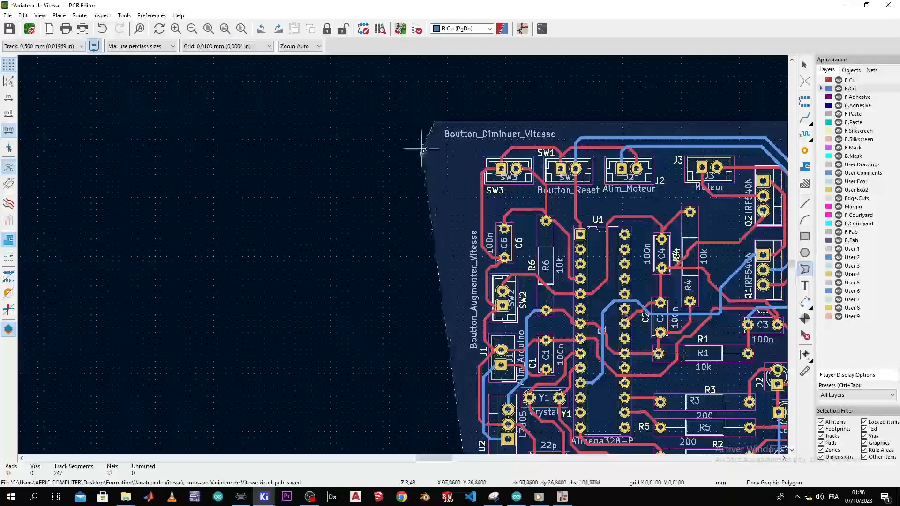
Bring the B.Cu polygon down to its lower-left starting corner, close it around all components, and deselect it.
scroll(449, 402, down, 5)
scroll(403, 253, up, 5)
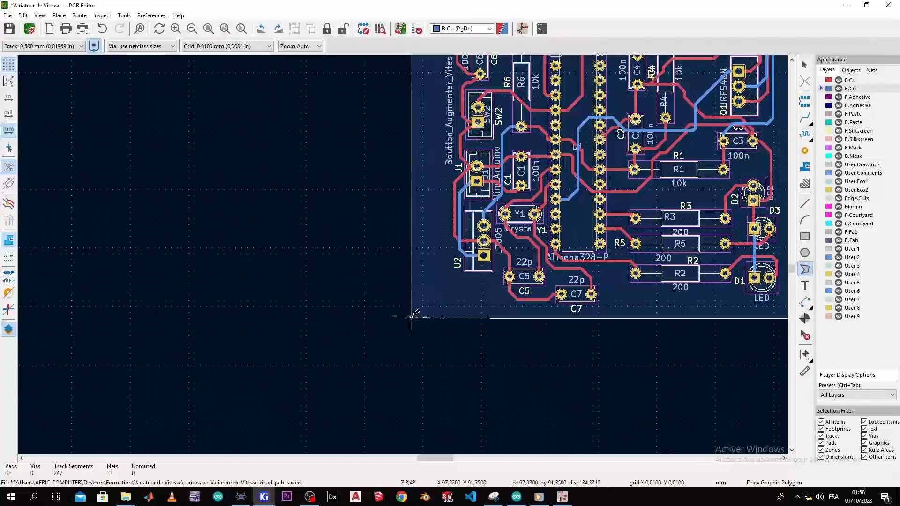
double_click(444, 318)
scroll(408, 252, down, 6)
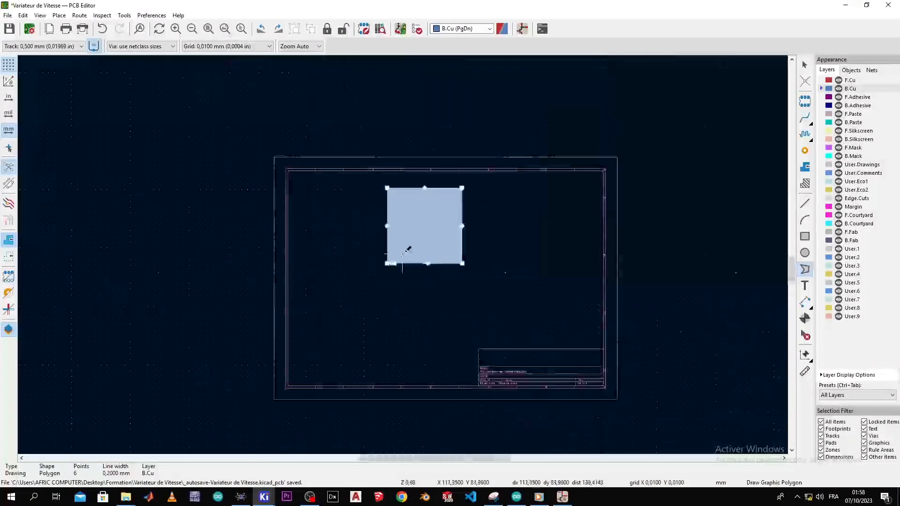
scroll(401, 257, up, 4)
middle_drag(400, 258, 291, 352)
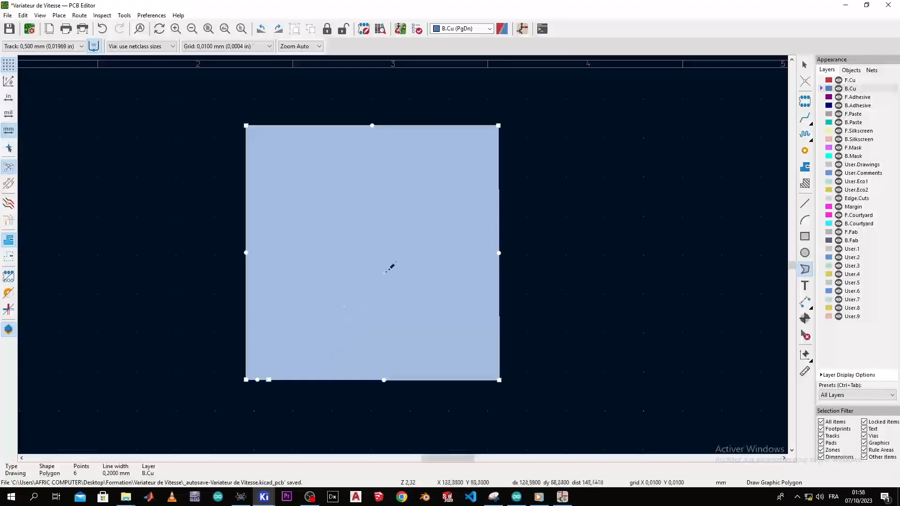
click(570, 263)
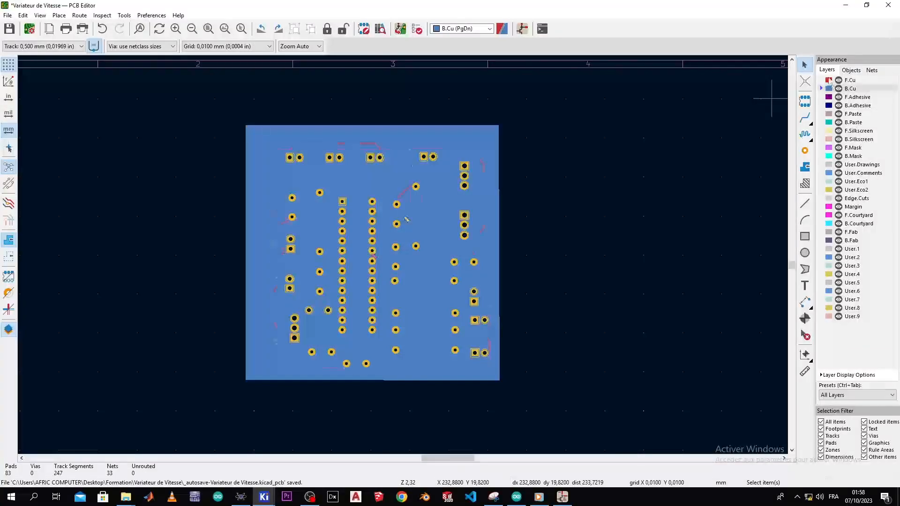
Make F.Cu the active layer and start a graphic polygon along the full upper edge of the B.Cu polygon.
click(830, 81)
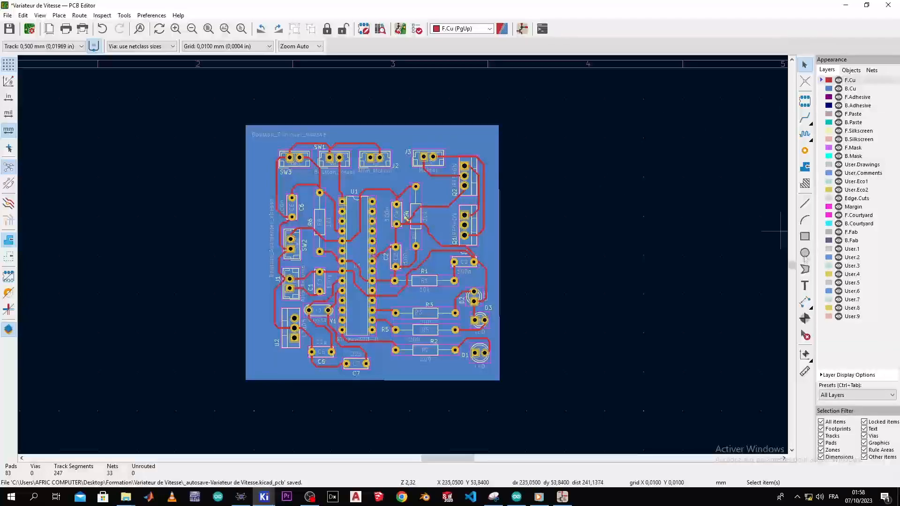
click(805, 269)
scroll(261, 145, up, 1)
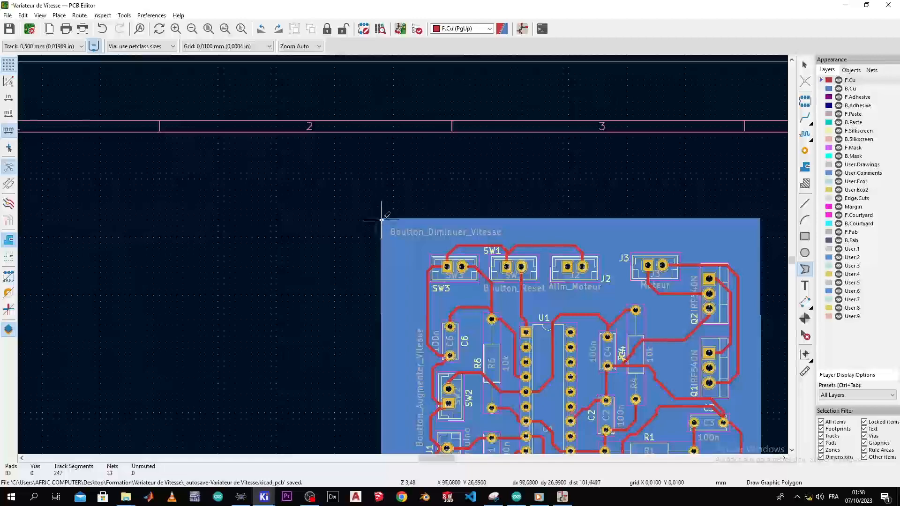
scroll(381, 217, up, 5)
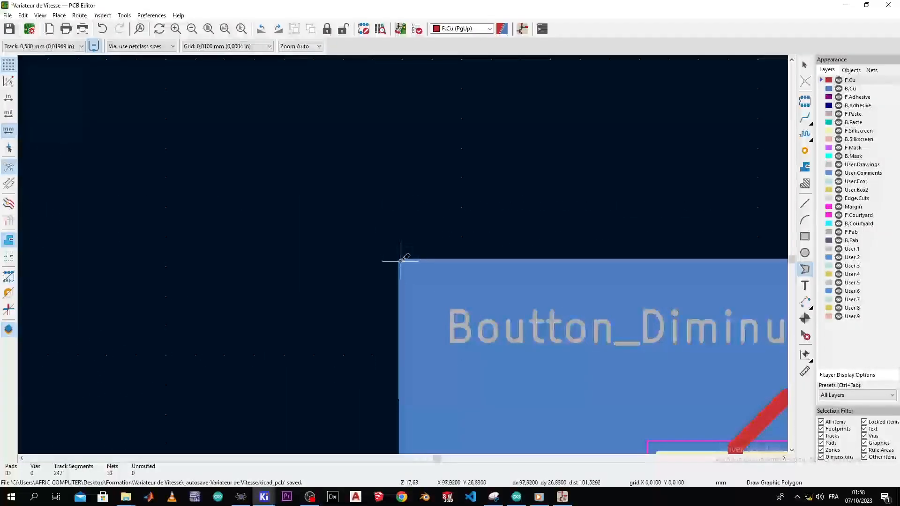
click(399, 259)
scroll(403, 253, down, 5)
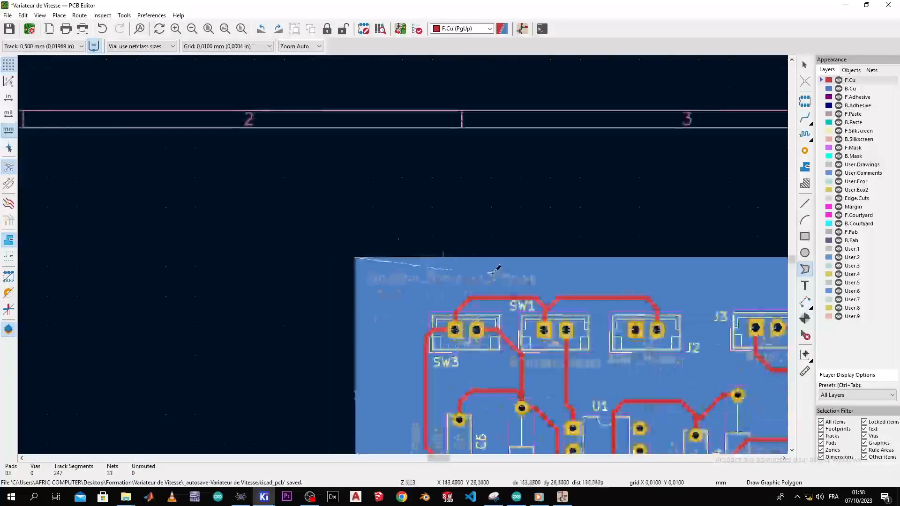
scroll(407, 252, up, 4)
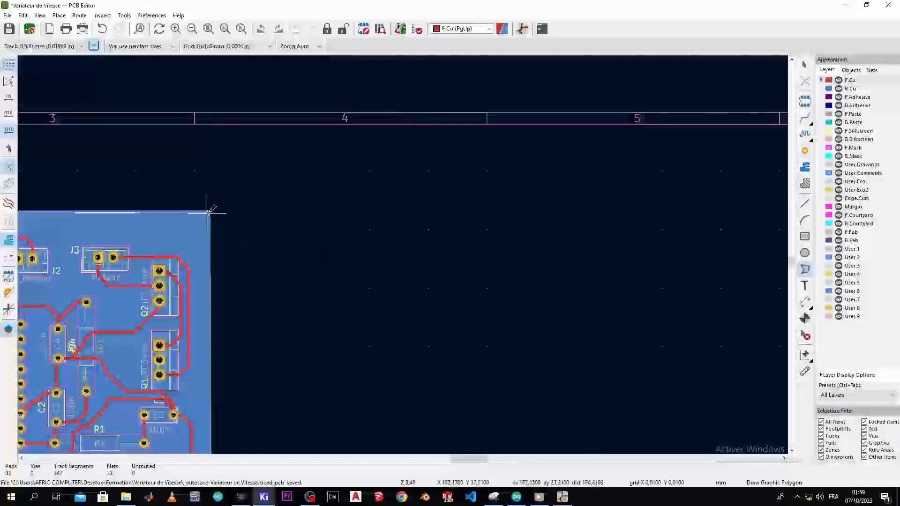
click(210, 210)
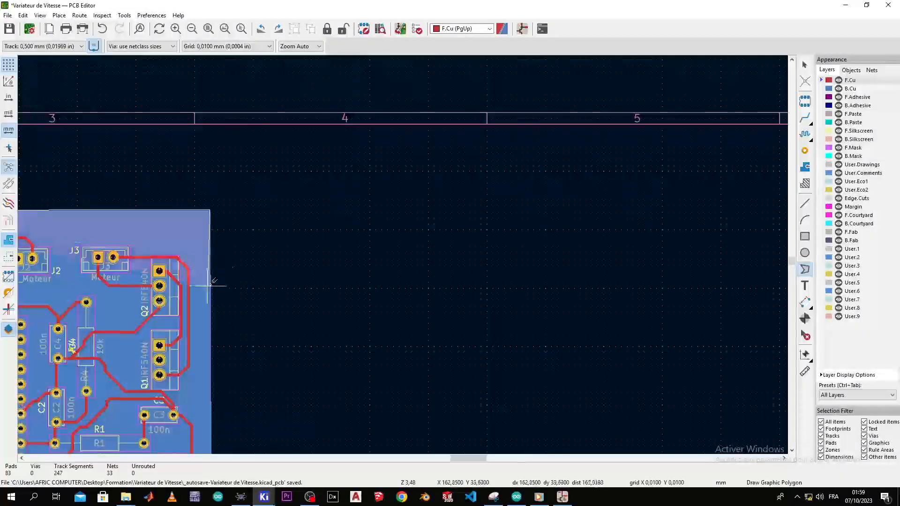
Trace the F.Cu polygon through the board's lower-right and lower-left corners, close it at the upper-left corner, and return to selection mode.
middle_drag(210, 285, 377, 63)
middle_drag(382, 453, 425, 388)
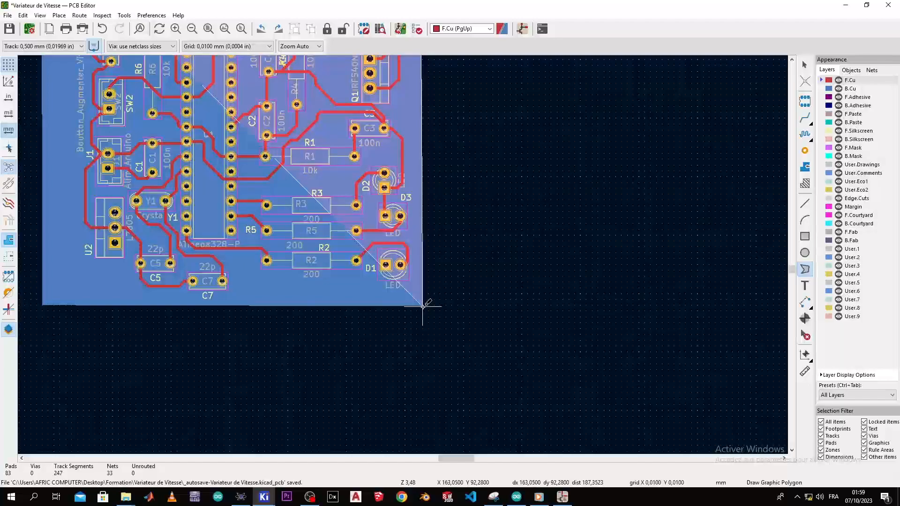
click(423, 307)
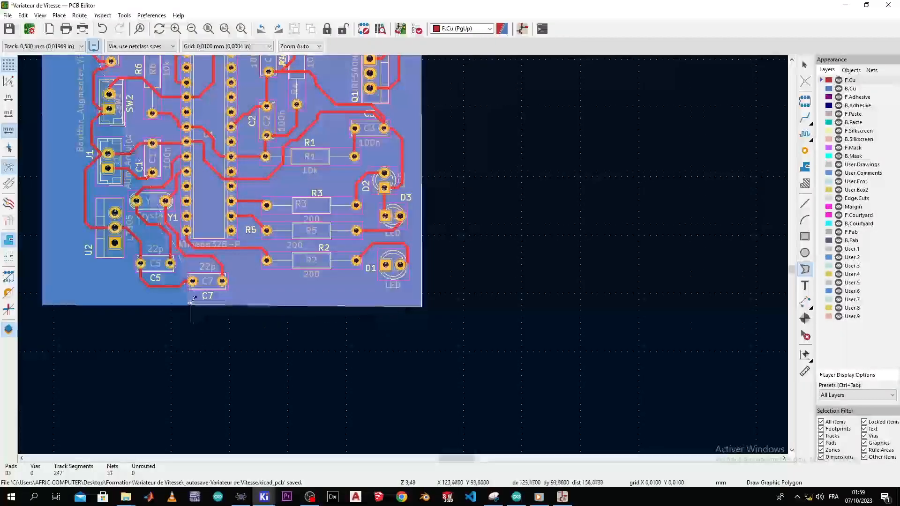
click(41, 305)
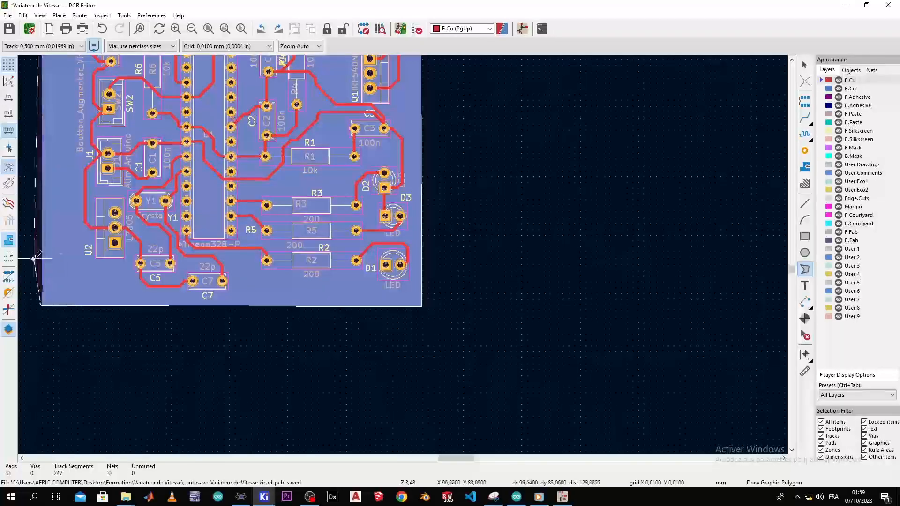
key(Home)
scroll(366, 202, up, 3)
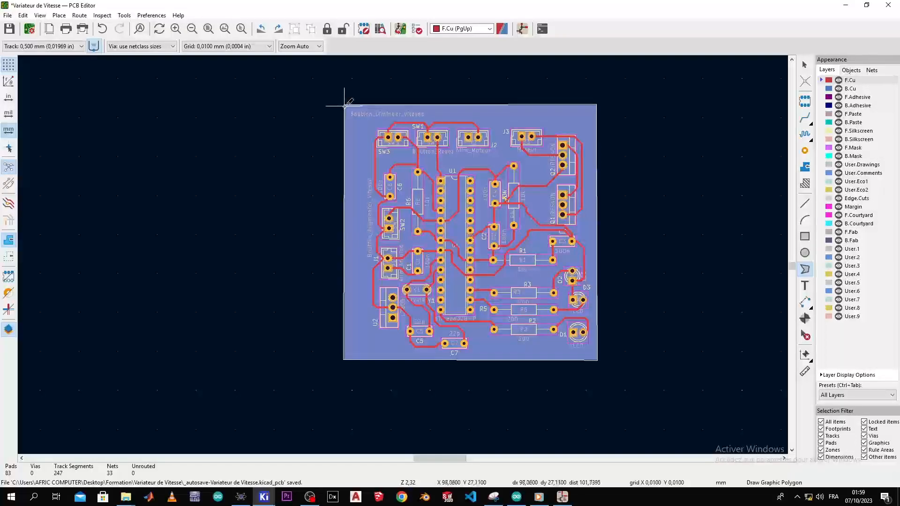
click(345, 106)
scroll(412, 134, down, 4)
scroll(440, 255, up, 4)
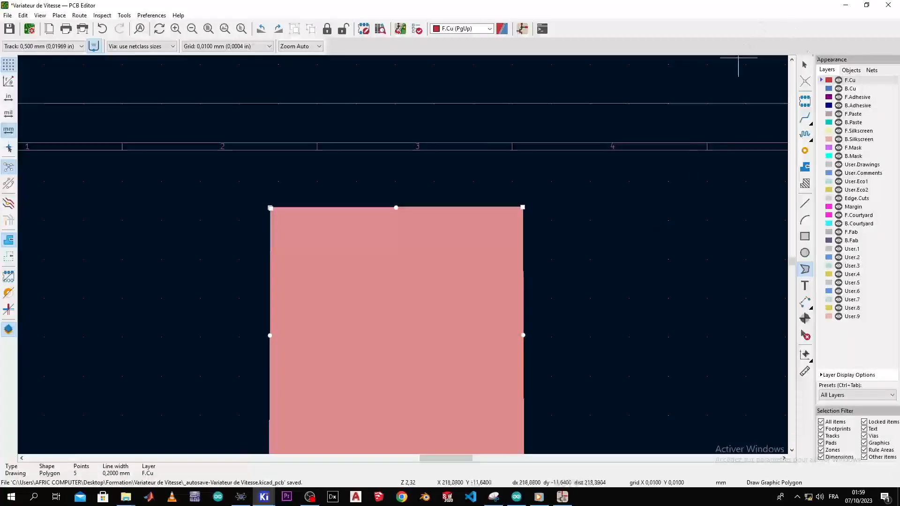
click(805, 64)
shift+scroll(562, 244, down, 3)
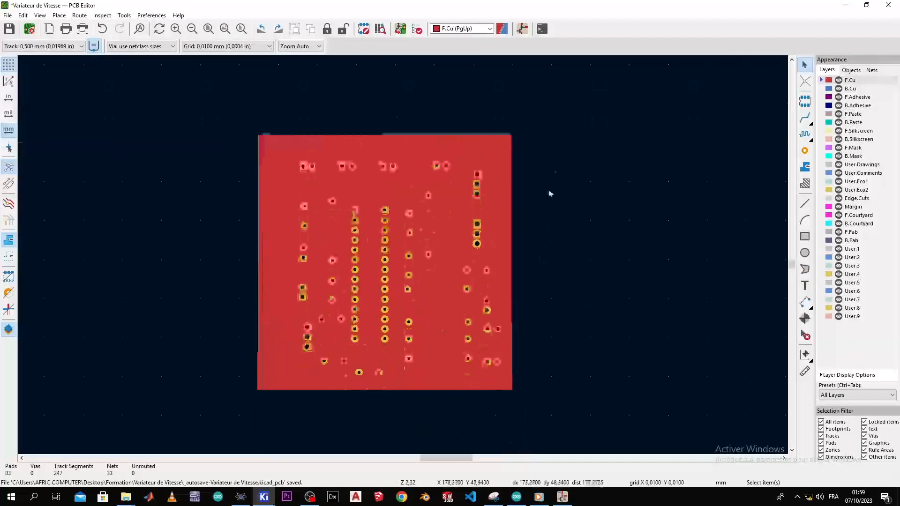
Inspect the two filled copper polygons by making B.Cu and F.Cu the active layer in turn.
click(364, 236)
click(617, 206)
click(463, 257)
click(557, 260)
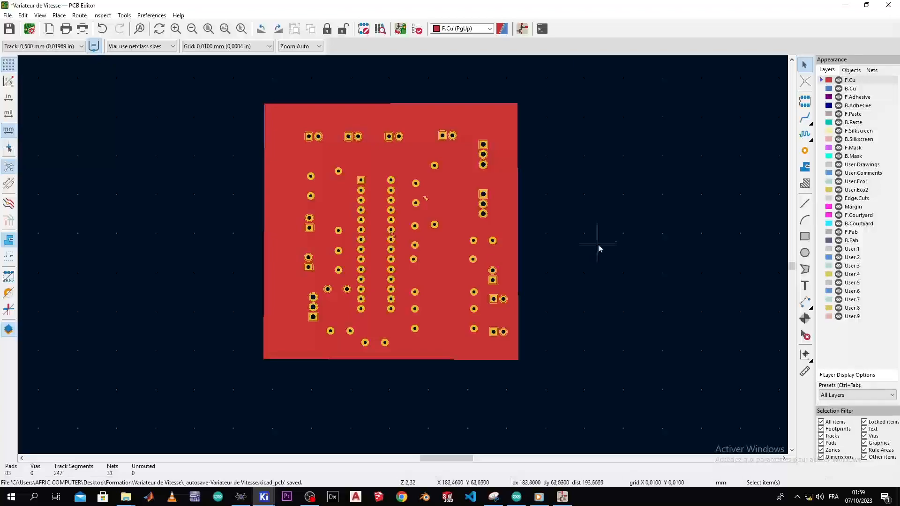
click(825, 89)
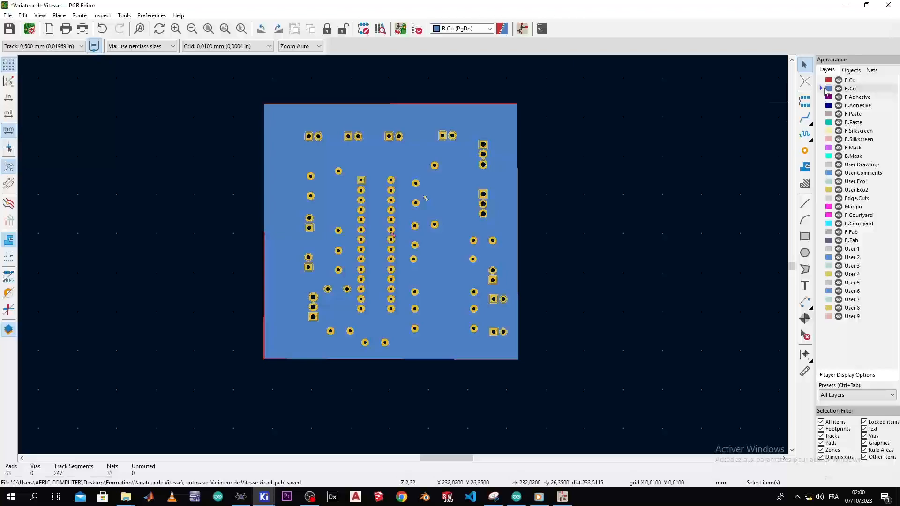
click(828, 81)
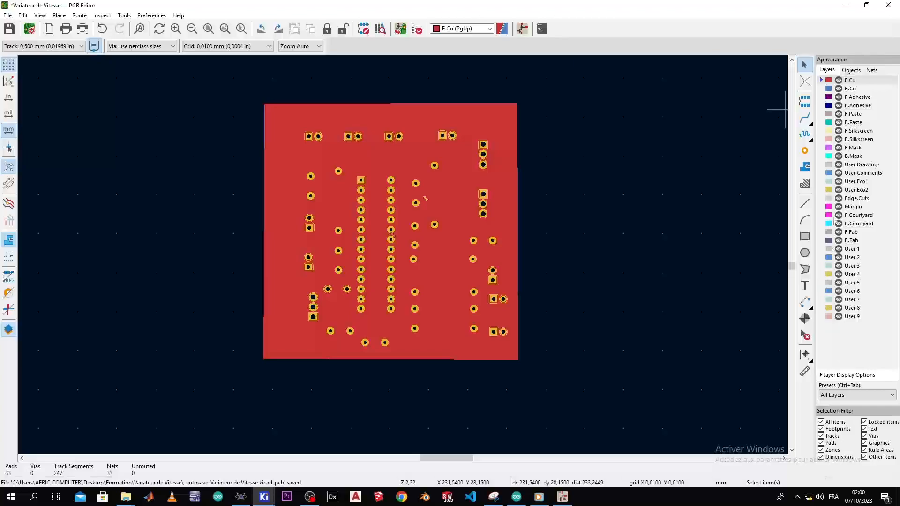
Make Edge.Cuts the active layer and start a rectangle just outside the upper-left corner of the copper polygons.
click(823, 199)
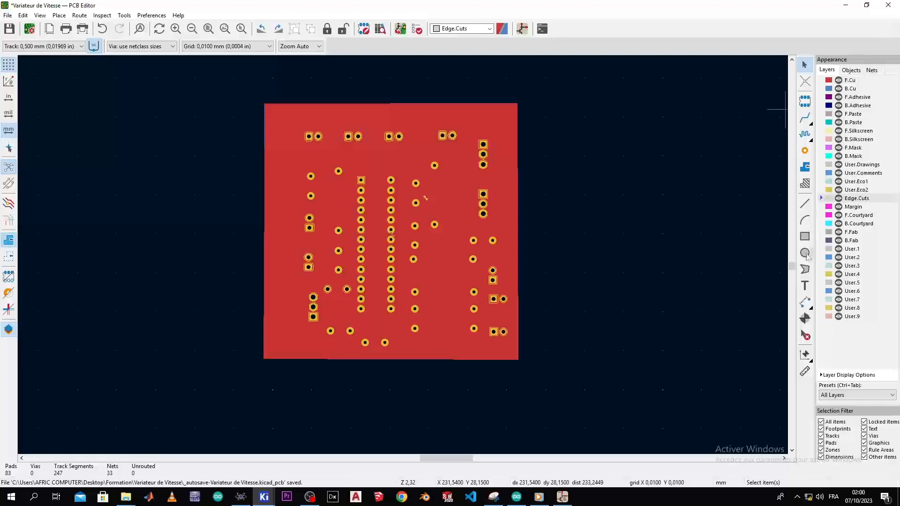
click(804, 237)
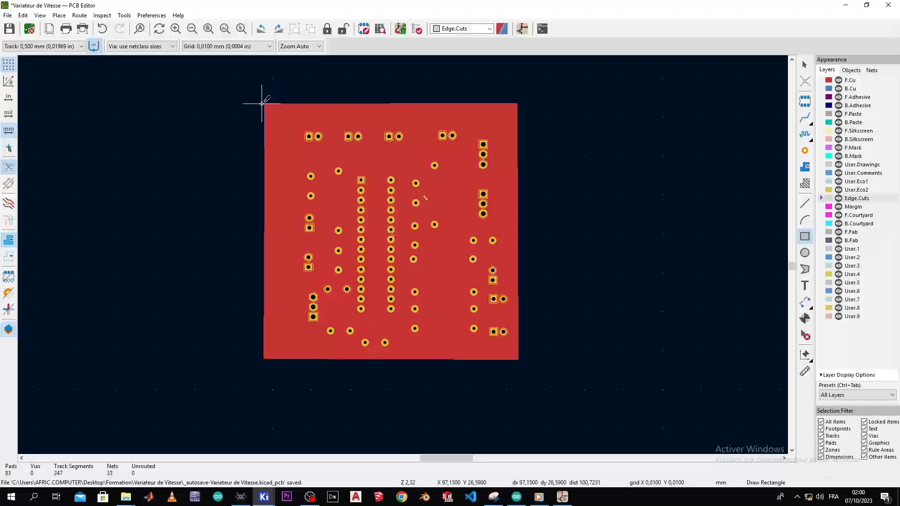
scroll(261, 103, up, 10)
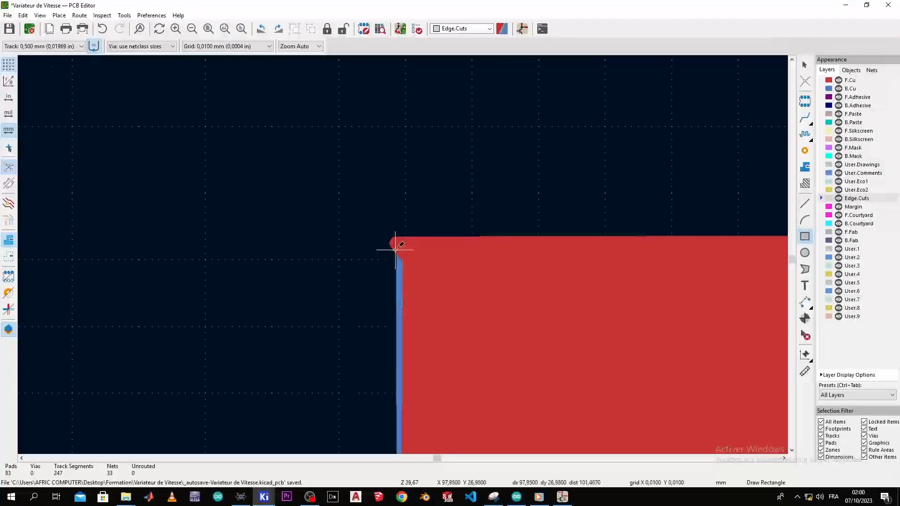
scroll(395, 250, up, 6)
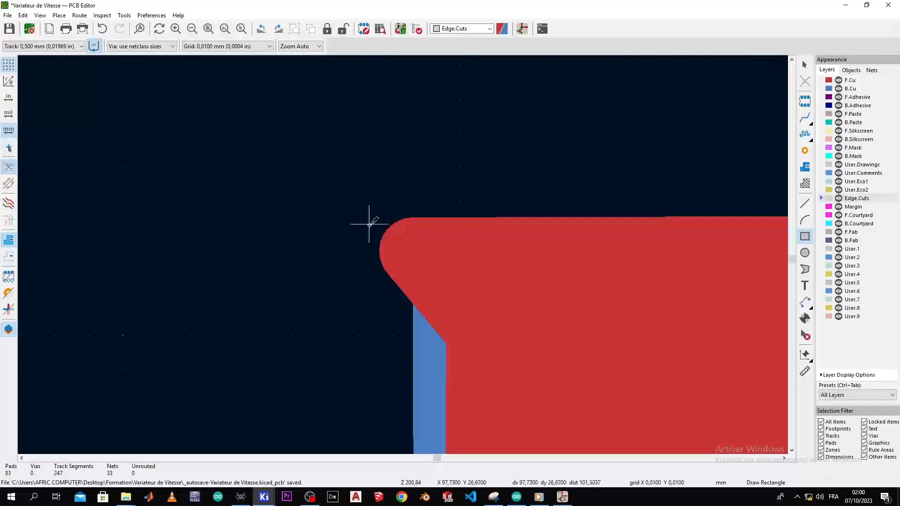
click(357, 197)
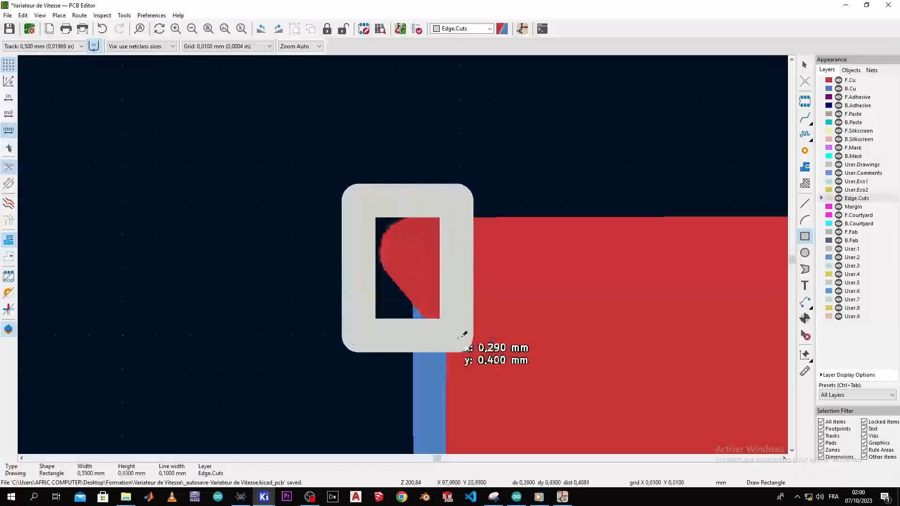
Finish the board outline rectangle just beyond the polygons' lower-right corner, about 65.4 by 65.8 mm, and return to selection mode.
scroll(463, 334, down, 4)
scroll(403, 255, down, 8)
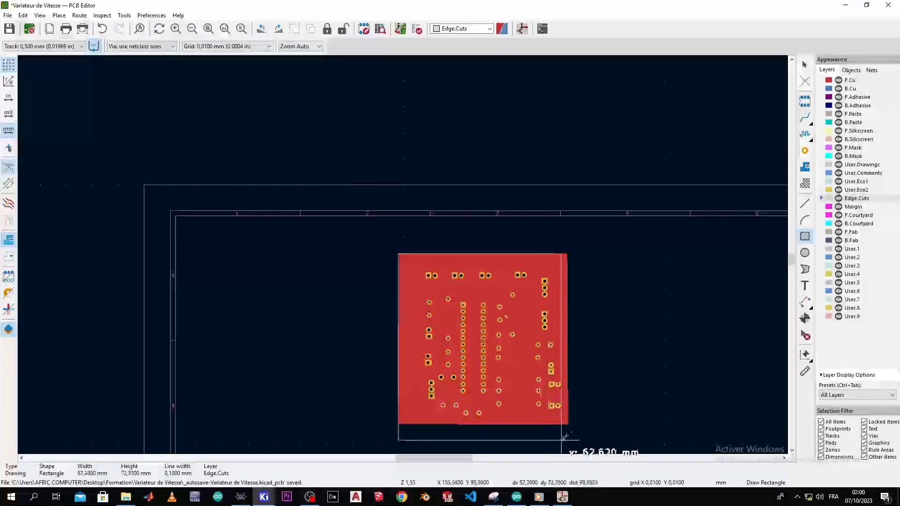
scroll(557, 424, up, 5)
scroll(416, 211, up, 4)
scroll(477, 119, down, 3)
scroll(405, 252, up, 3)
scroll(416, 240, up, 2)
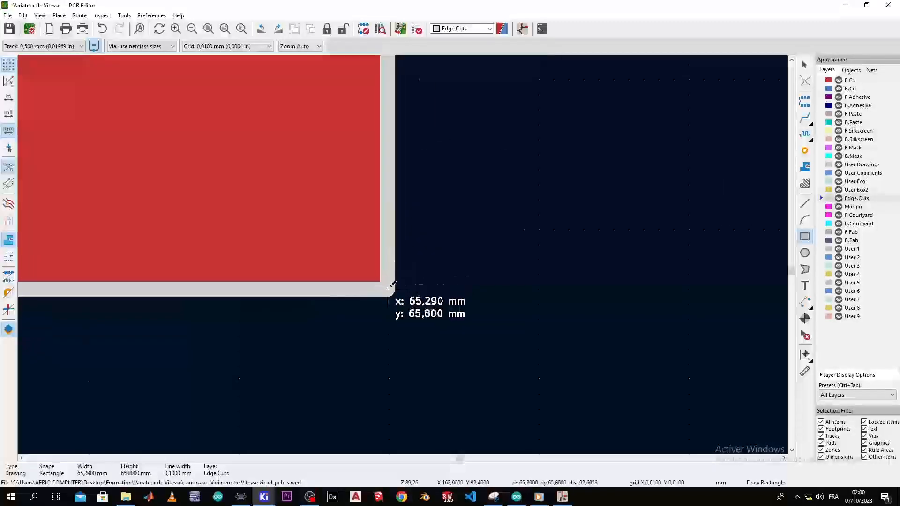
click(402, 294)
scroll(402, 295, down, 10)
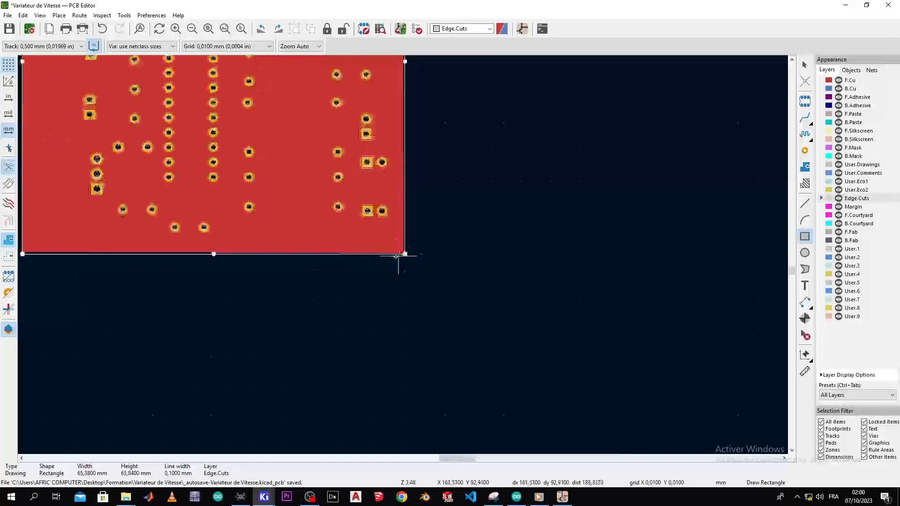
scroll(402, 253, up, 5)
scroll(401, 253, down, 1)
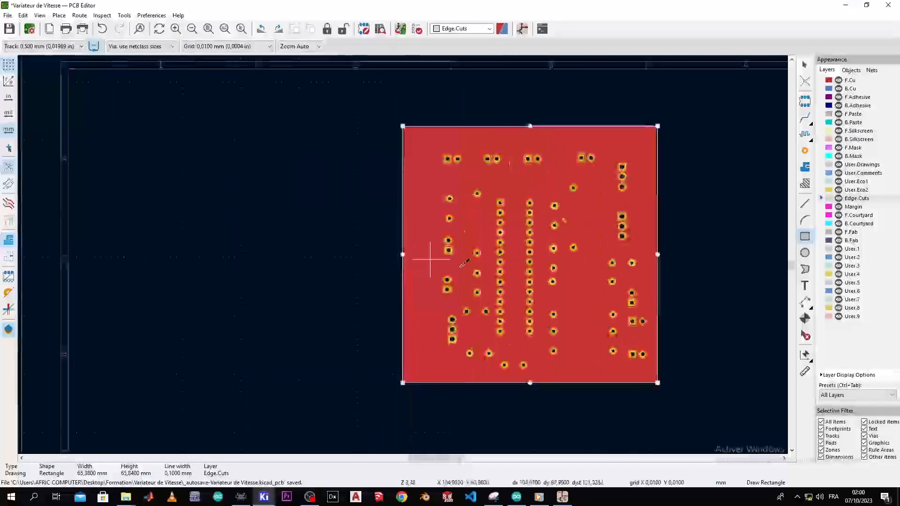
key(Escape)
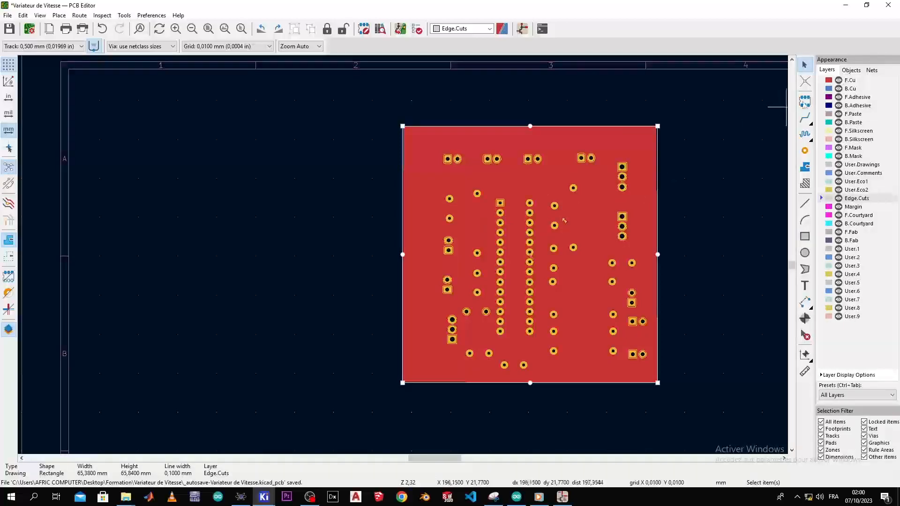
Make B.Cu the active layer, deselect the outline, and run the design rules check on the board with both copper polygons.
click(825, 87)
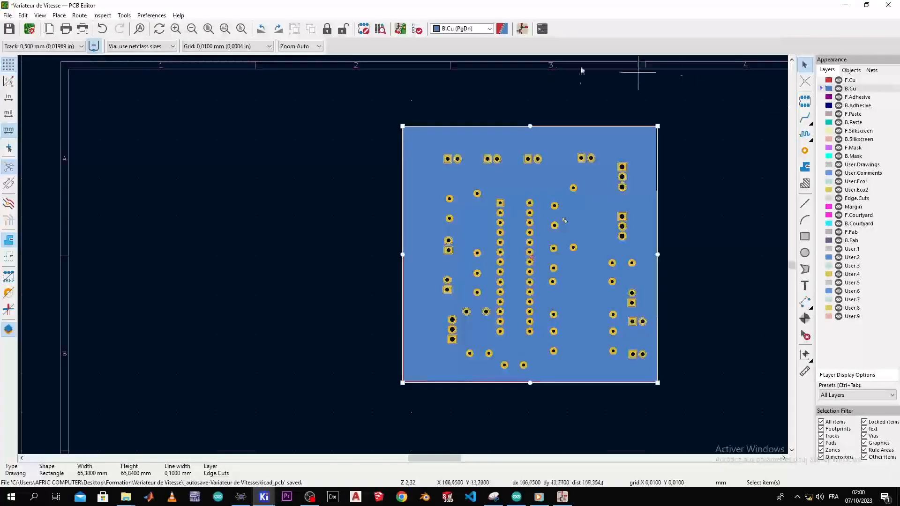
key(Escape)
click(416, 29)
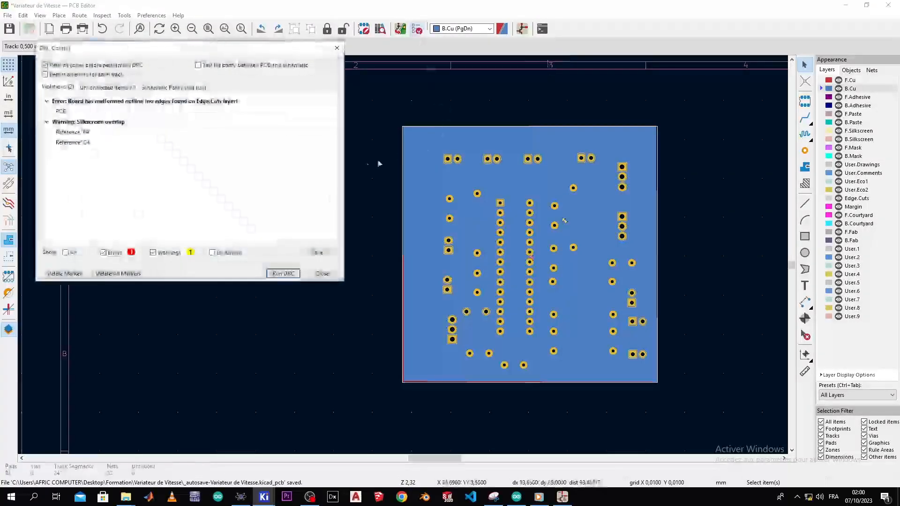
click(281, 274)
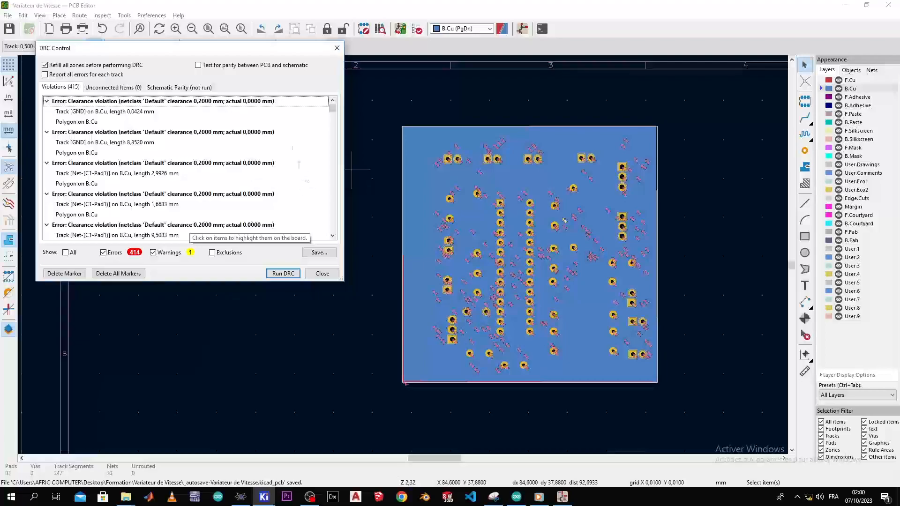
click(337, 48)
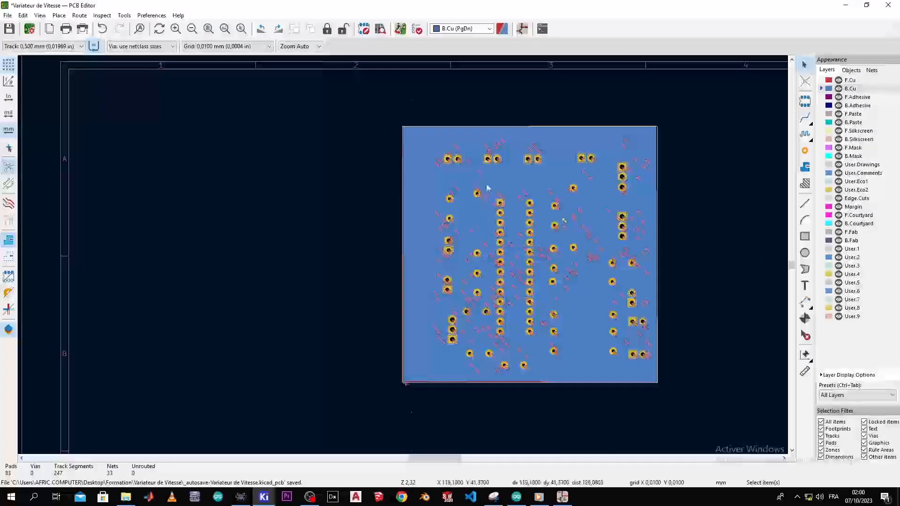
Delete the filled graphic polygons on B.Cu and F.Cu, keeping the tracks, components and board outline.
click(487, 188)
key(Delete)
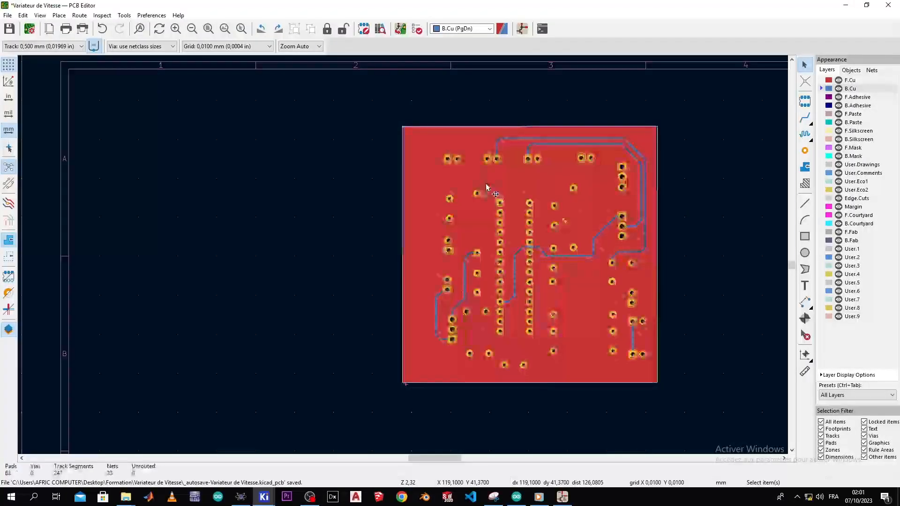
click(403, 189)
click(413, 191)
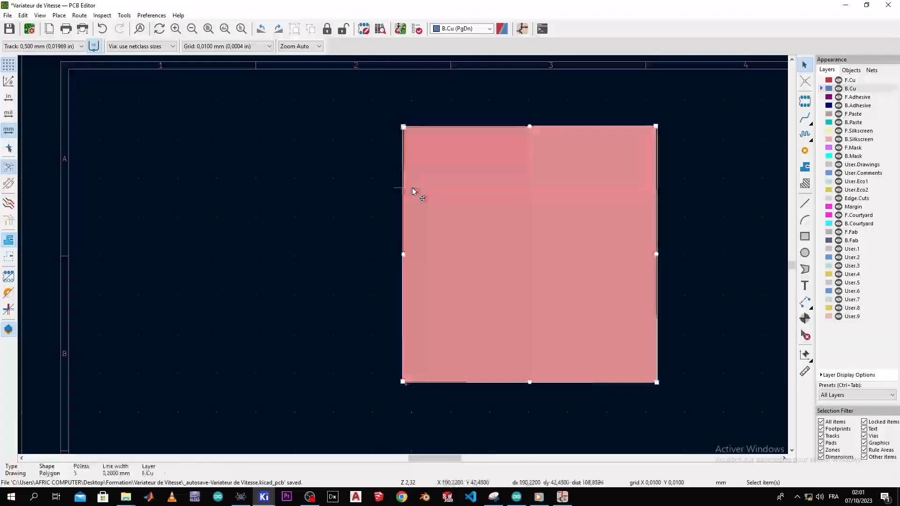
key(Delete)
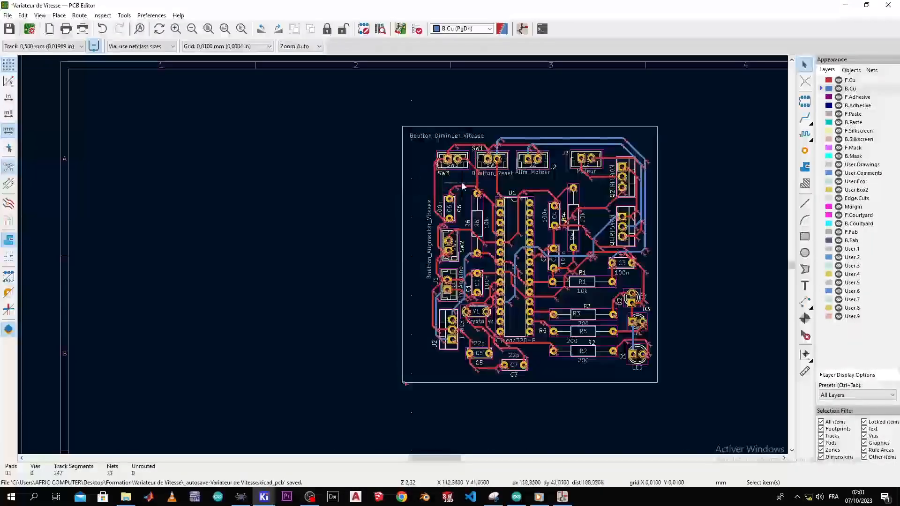
Rerun the design rules check without the copper polygons, review the violations list, and close the DRC dialog.
click(416, 30)
click(283, 274)
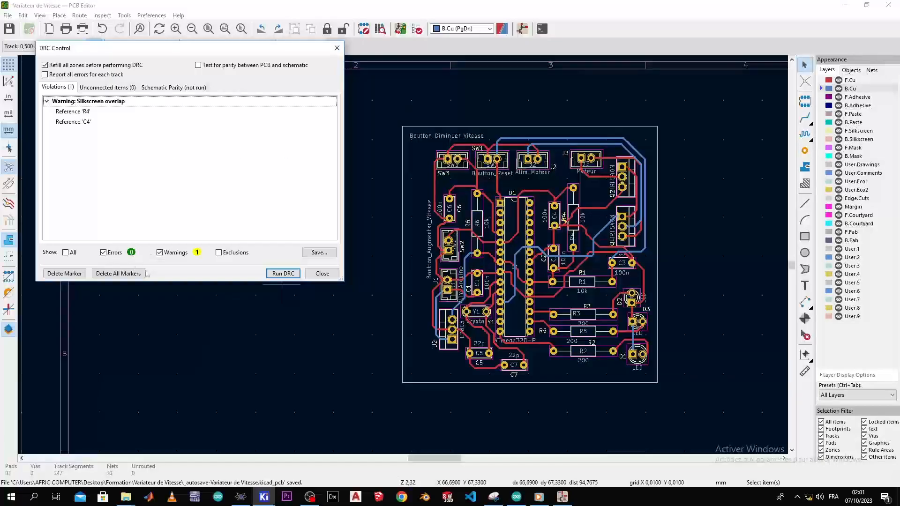
scroll(614, 234, up, 2)
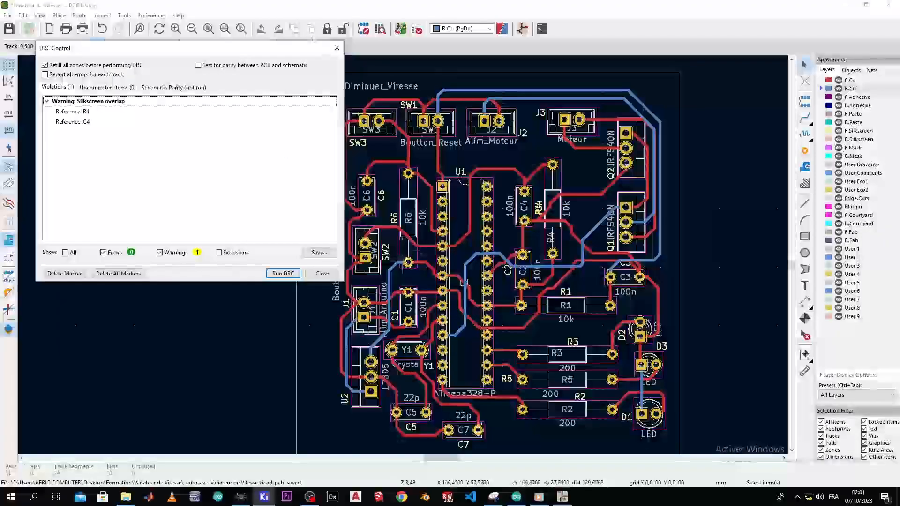
click(337, 49)
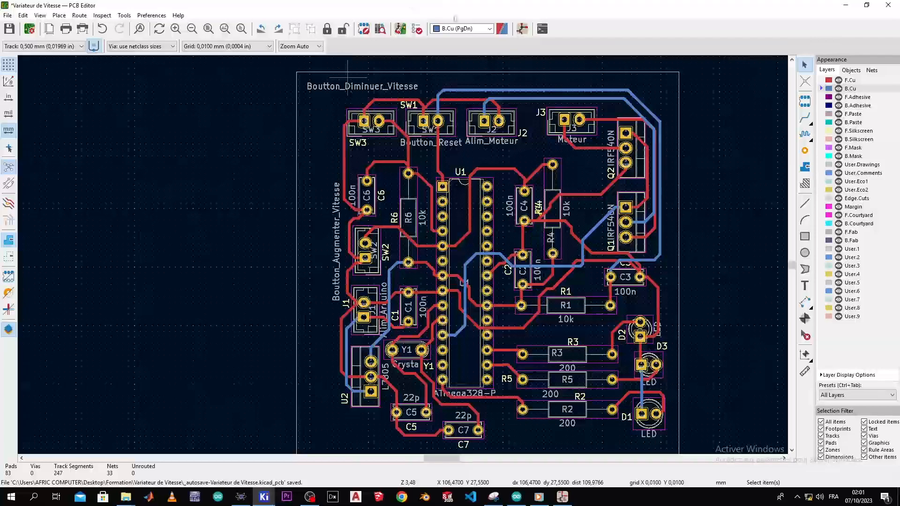
Inspect the assembled board from several angles in the 3D Viewer, then return to the PCB layout and view it closer.
scroll(269, 200, down, 2)
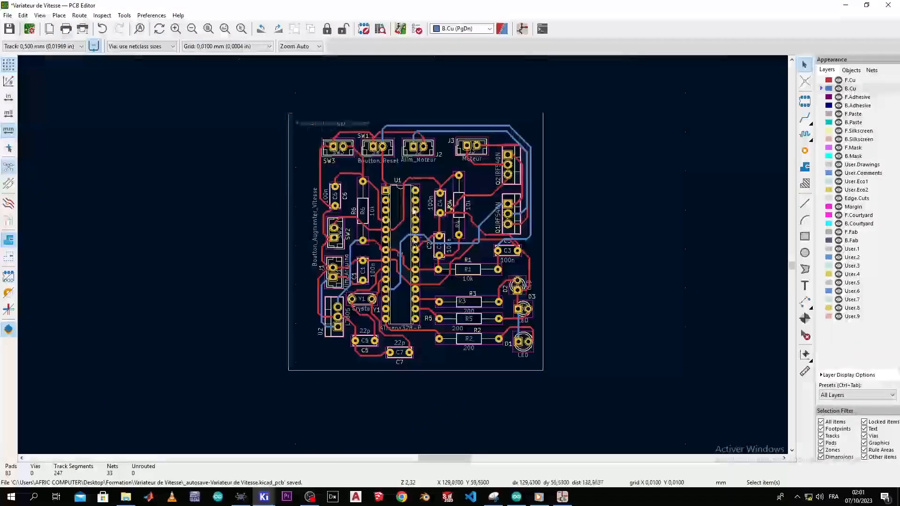
middle_drag(404, 228, 412, 192)
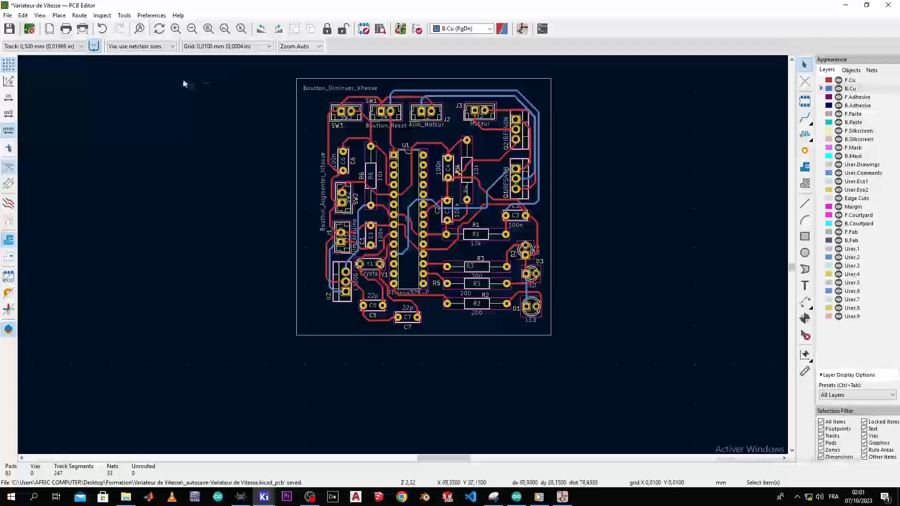
click(40, 15)
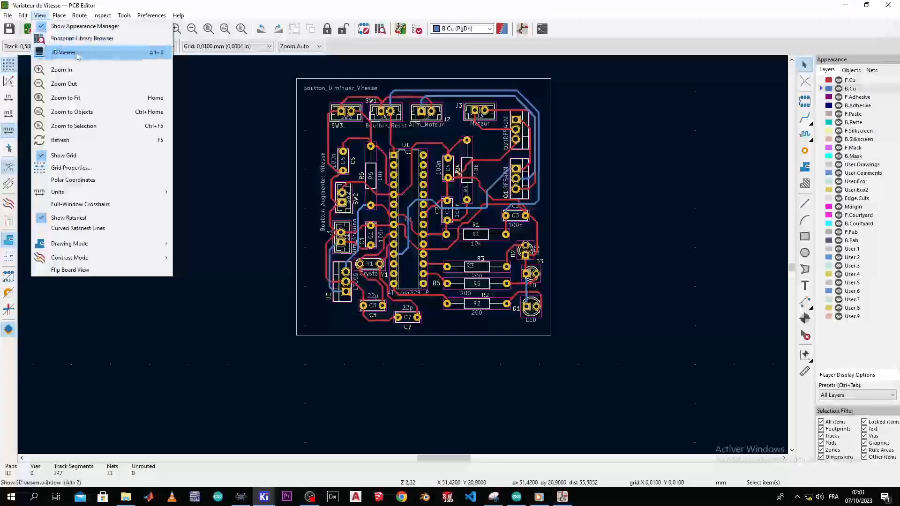
click(77, 53)
drag(357, 274, 389, 187)
scroll(355, 216, up, 3)
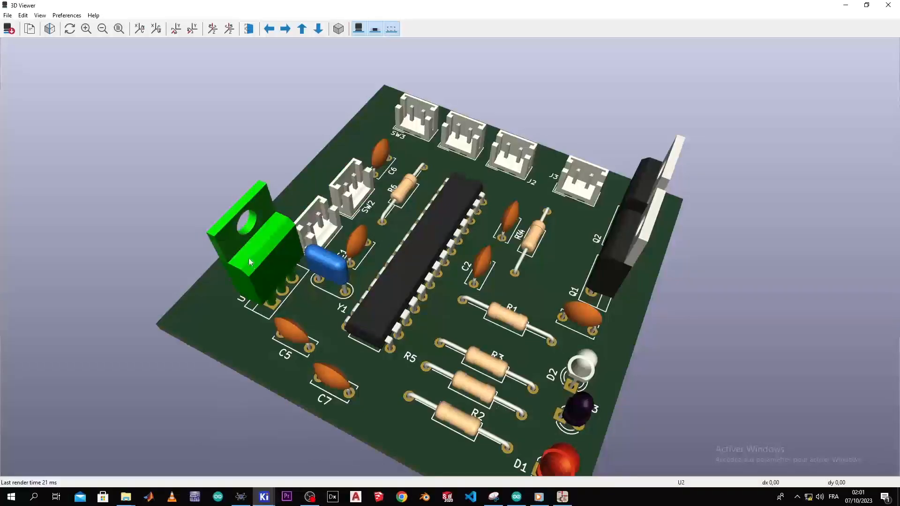
drag(250, 262, 514, 406)
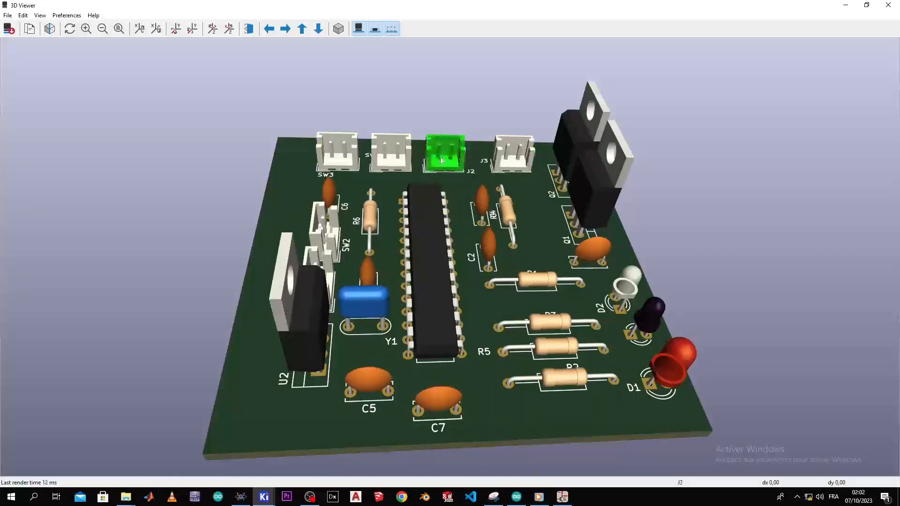
drag(364, 226, 578, 407)
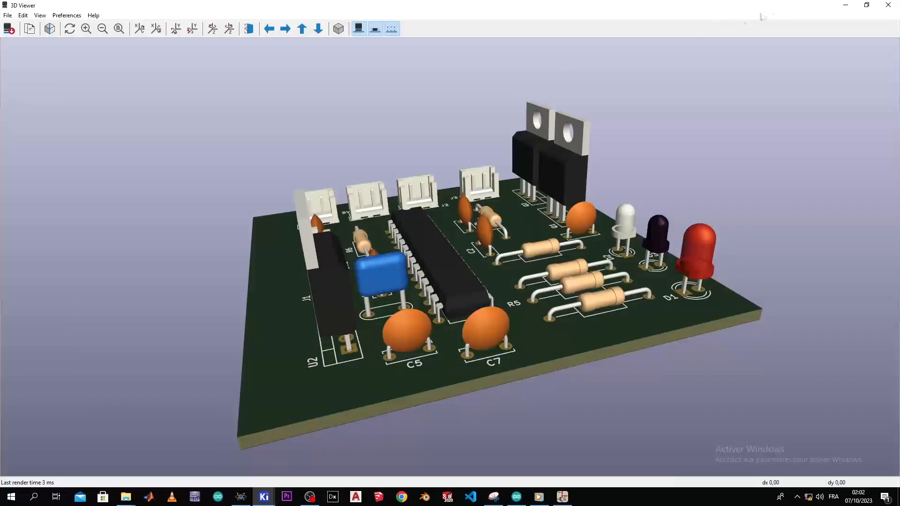
click(844, 6)
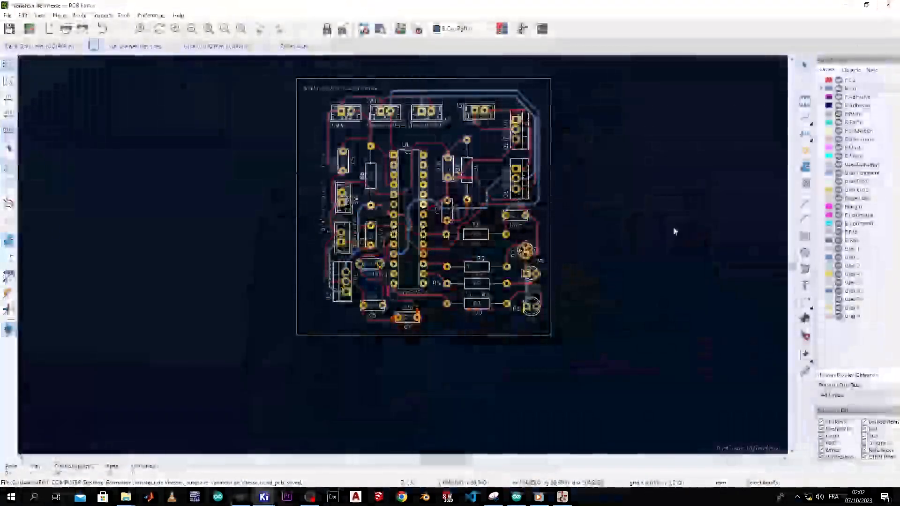
scroll(521, 153, up, 2)
middle_drag(353, 280, 510, 198)
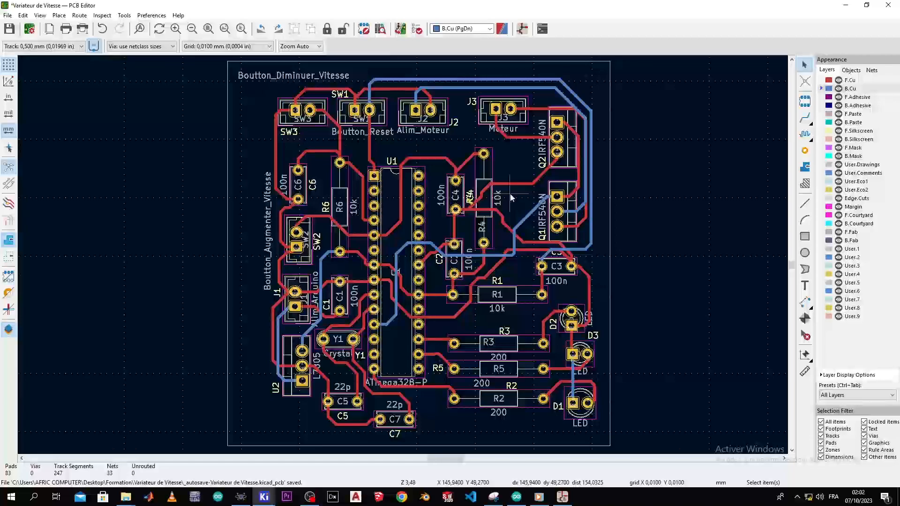